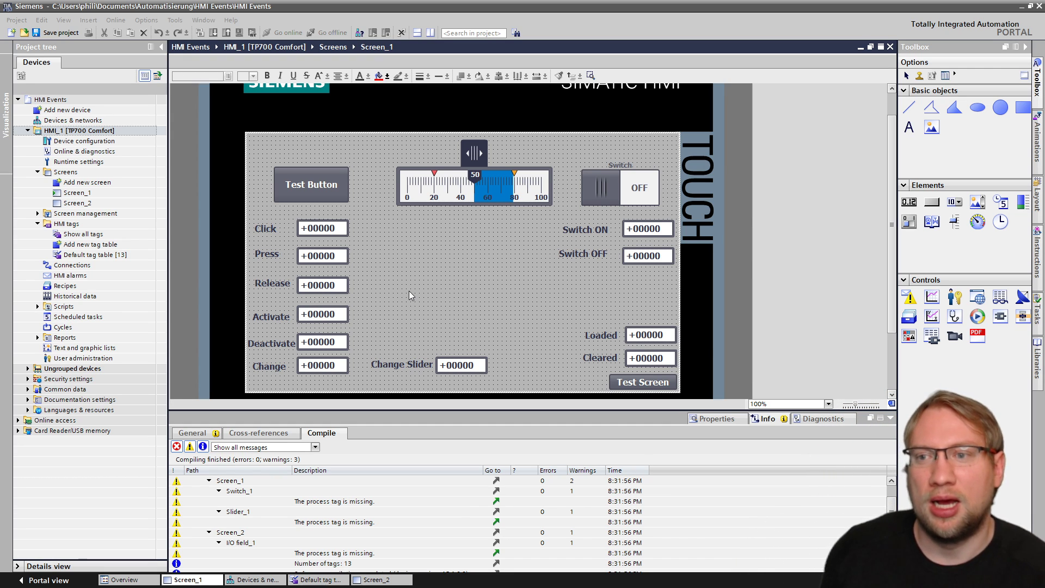
Select the slider on Screen_1, move the selection to the switch, then clear it
click(468, 188)
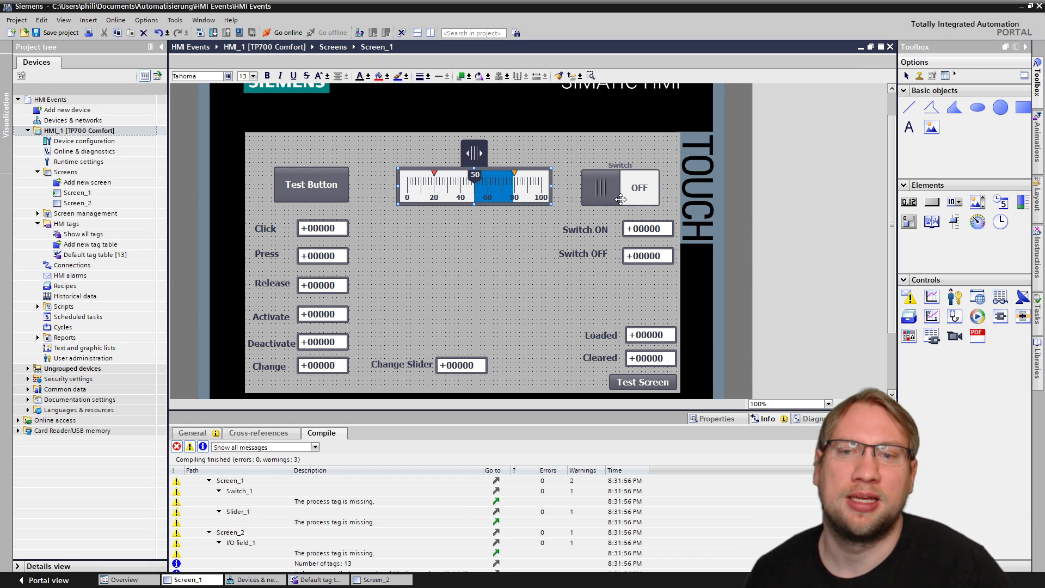
key(Tab)
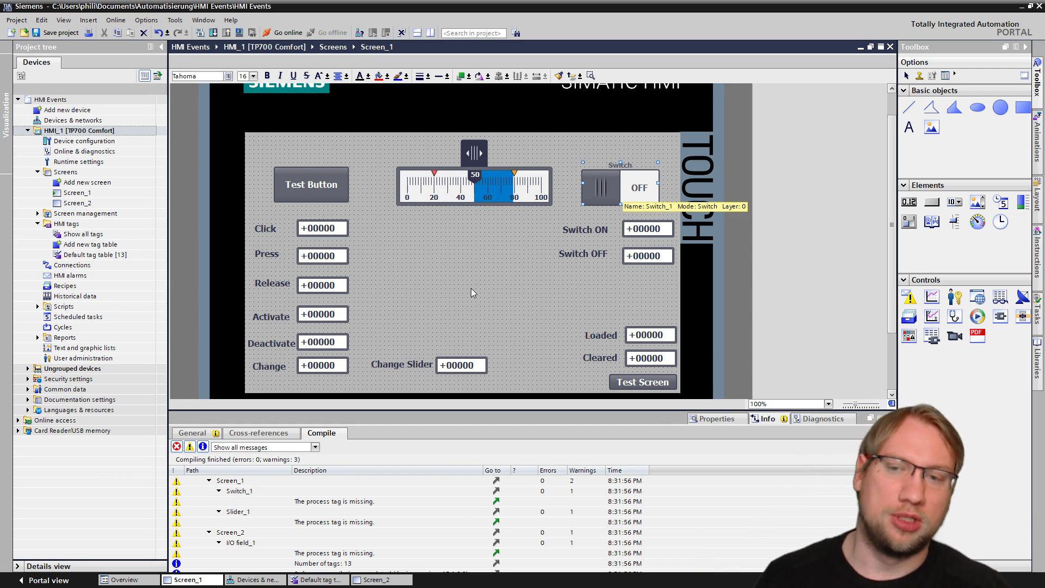
click(471, 288)
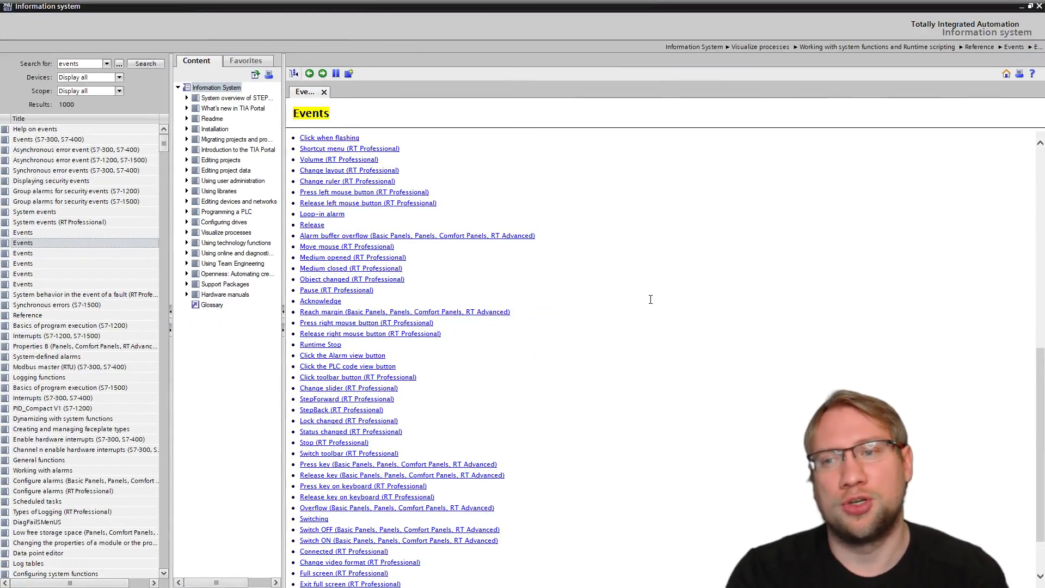
Scroll through the Events help list and close the Events reference page
scroll(604, 360, up, 15)
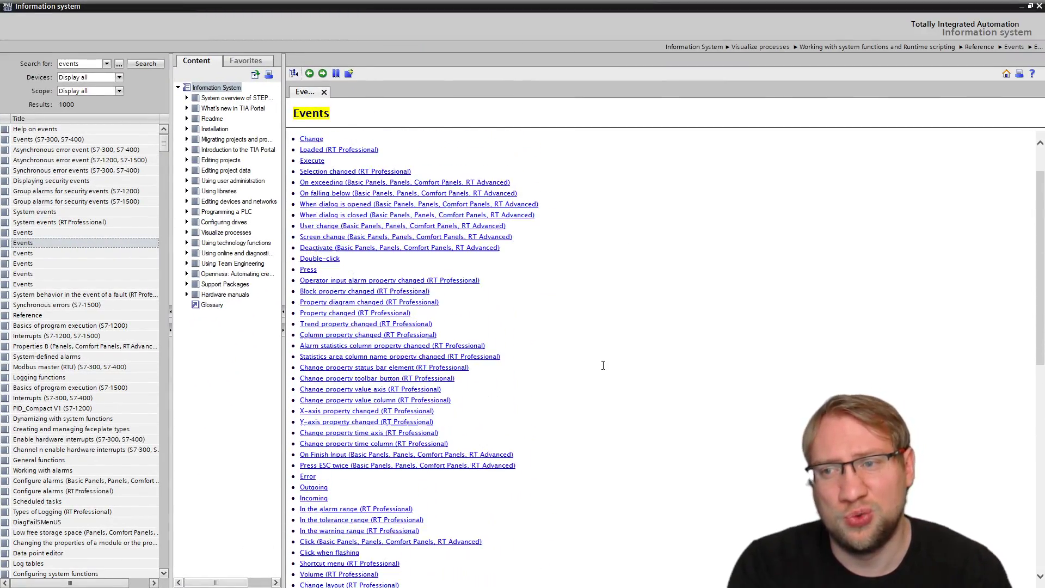
scroll(603, 374, down, 15)
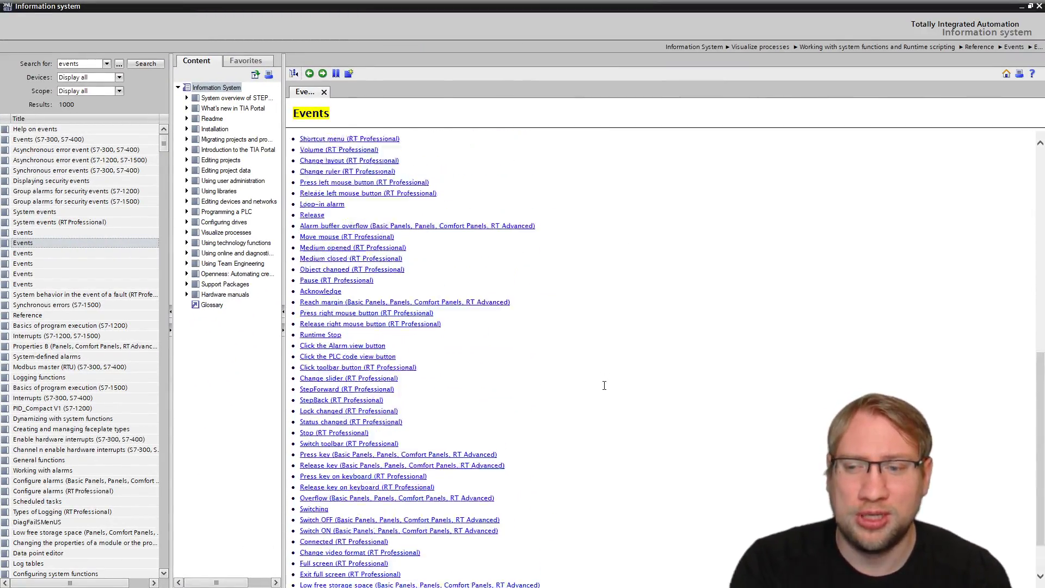
click(1040, 6)
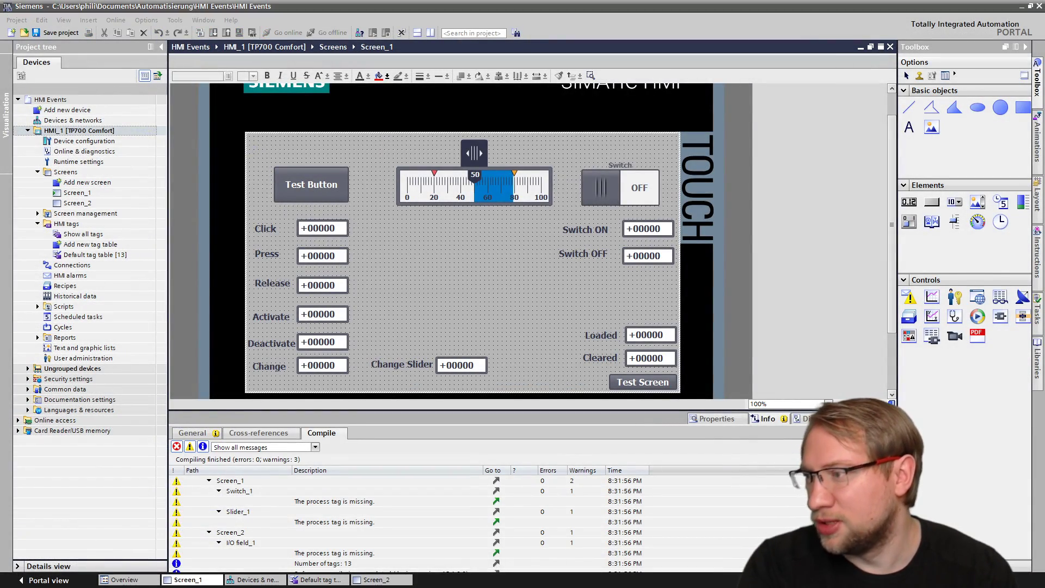
key(alt+Tab)
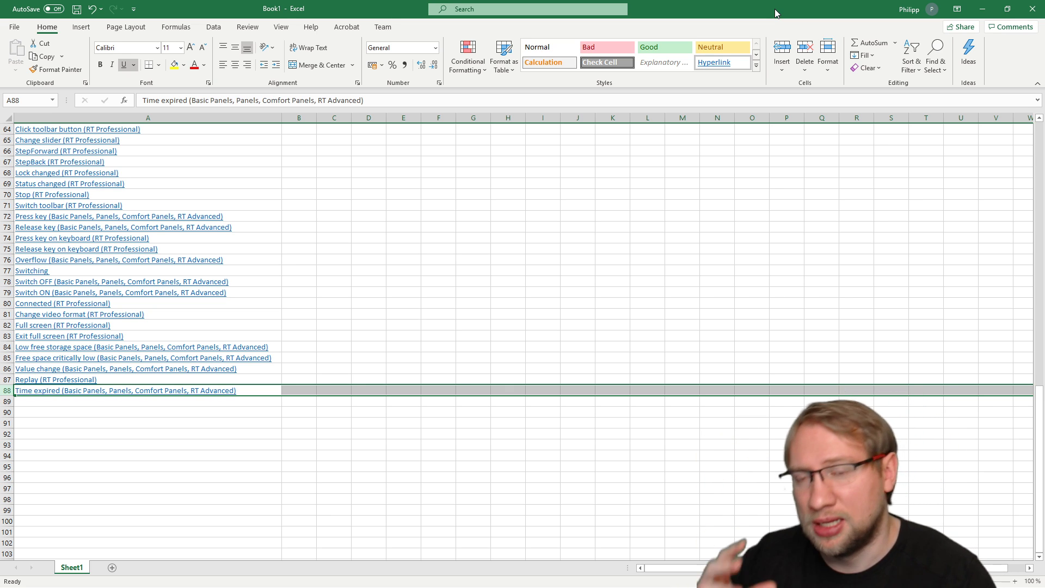
key(alt+Tab)
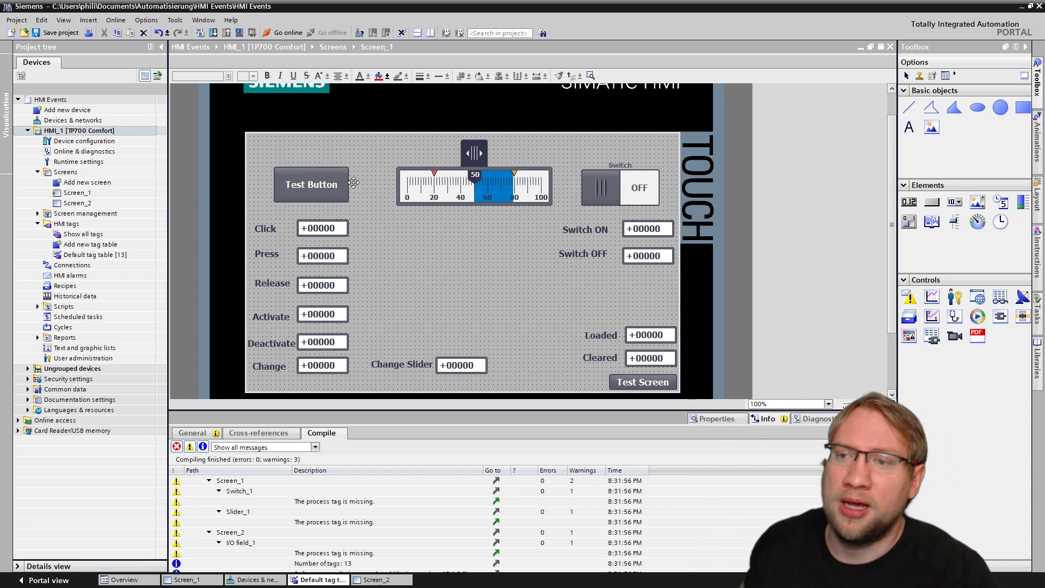
Review the Test Button's Click event, then show Slider_1's Activate event running IncreaseTag on Change Slider
click(326, 178)
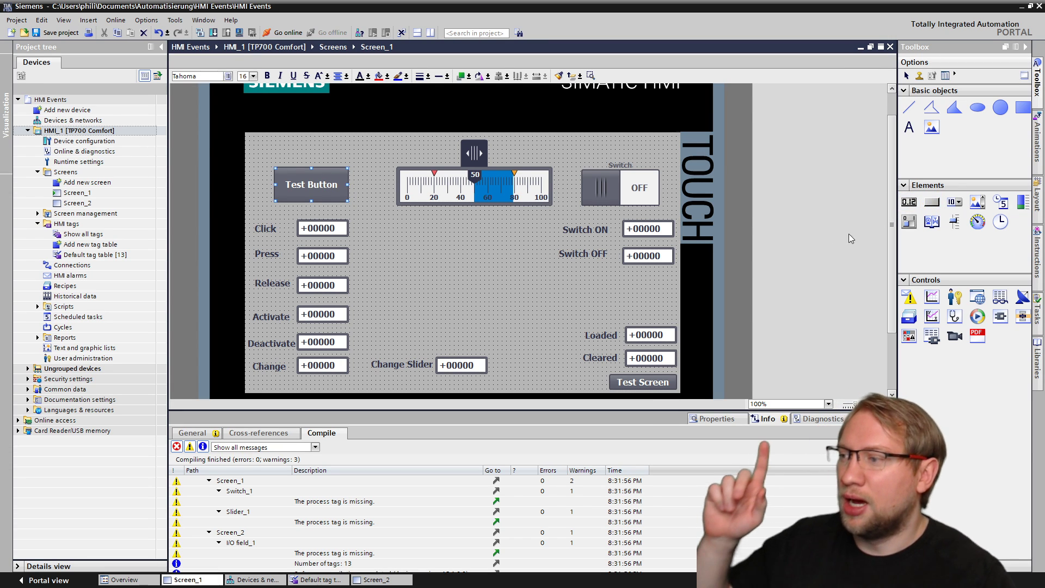
click(714, 424)
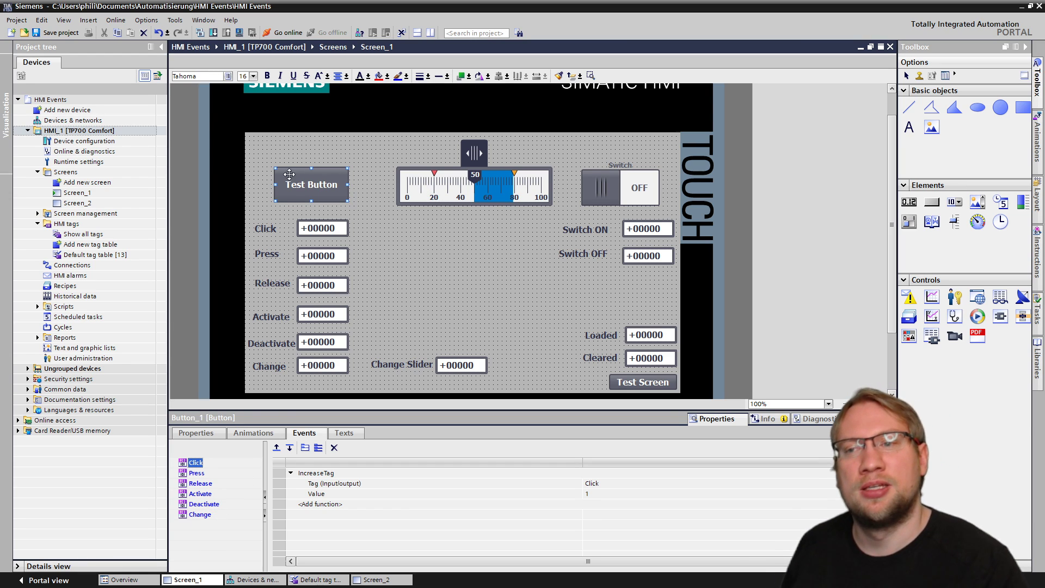
click(436, 174)
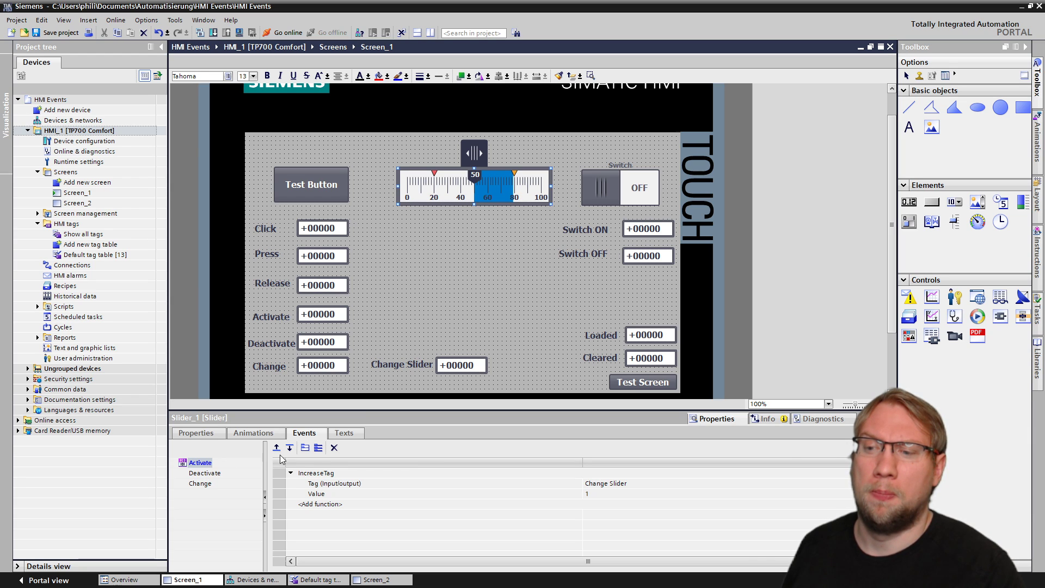
Move the slider's IncreaseTag from Activate to Change, incrementing the Change Slider tag, then select the switch
click(334, 448)
click(200, 483)
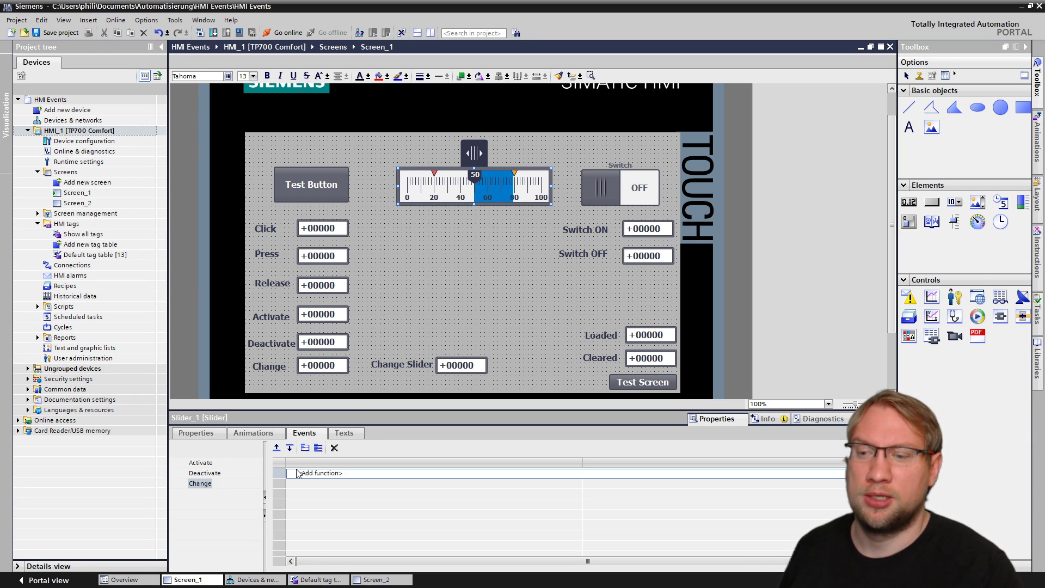
click(341, 473)
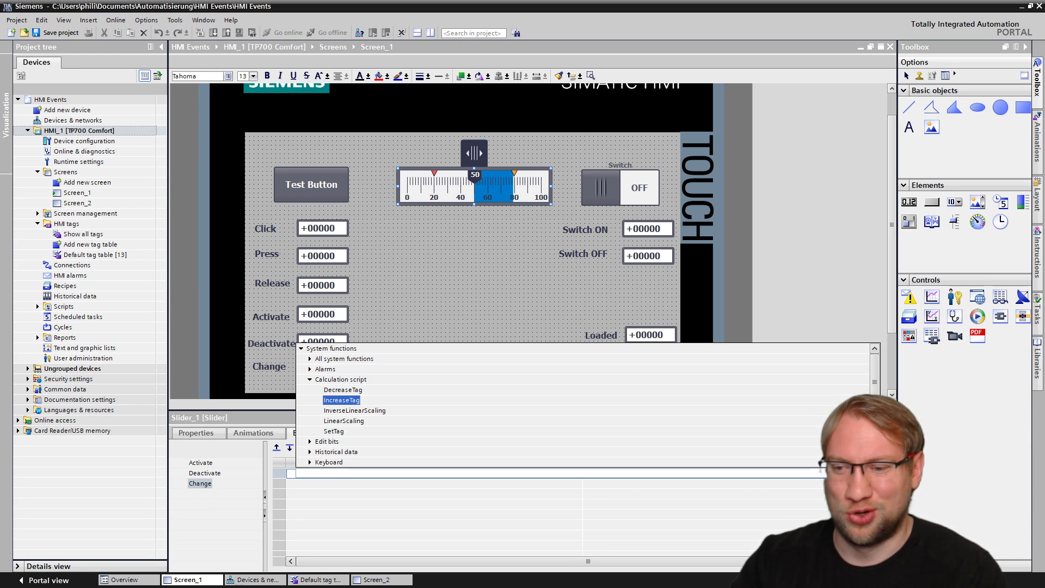
click(343, 400)
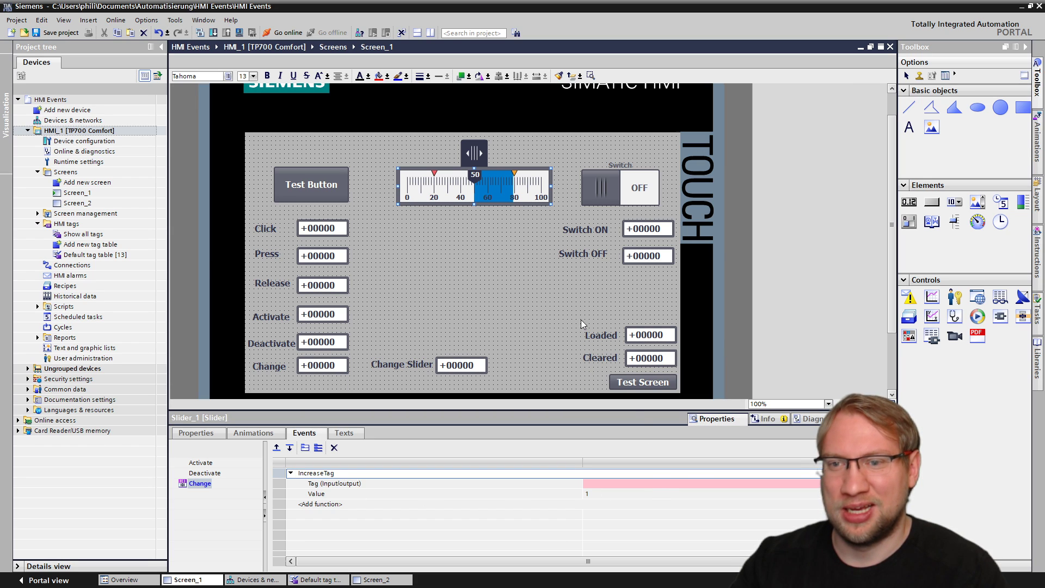
click(795, 482)
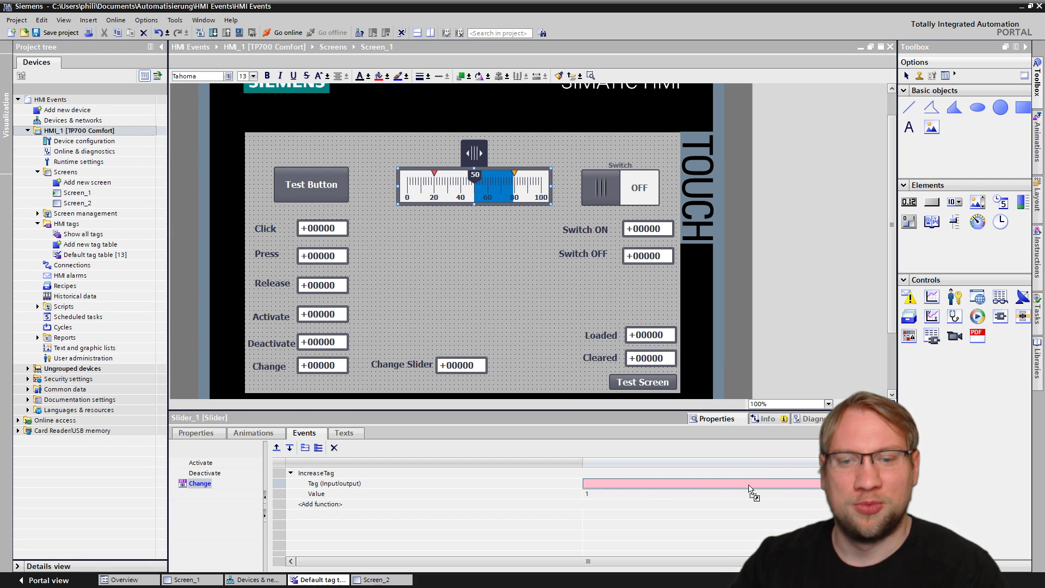
double_click(750, 488)
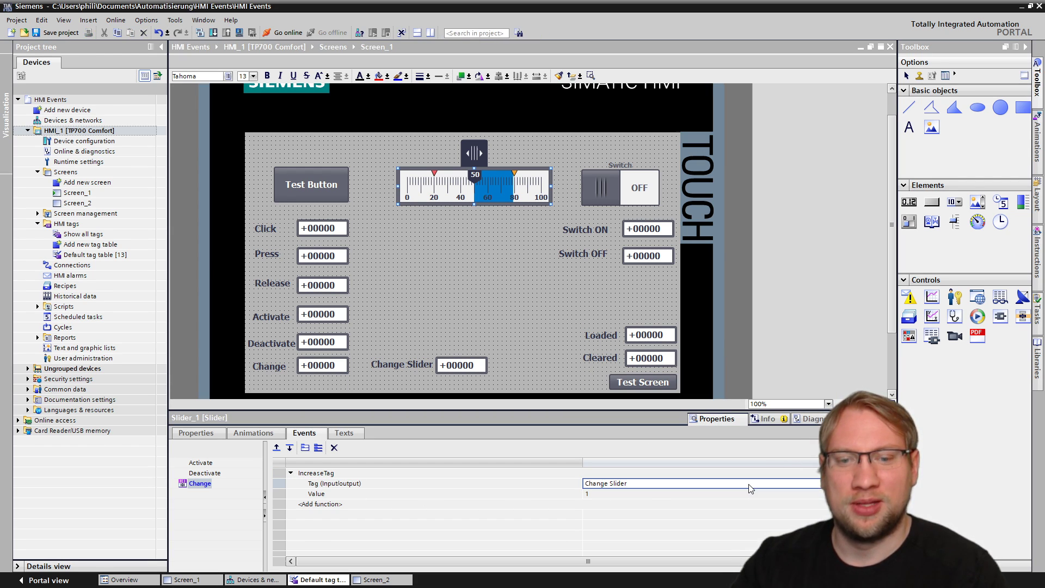
click(528, 266)
click(605, 194)
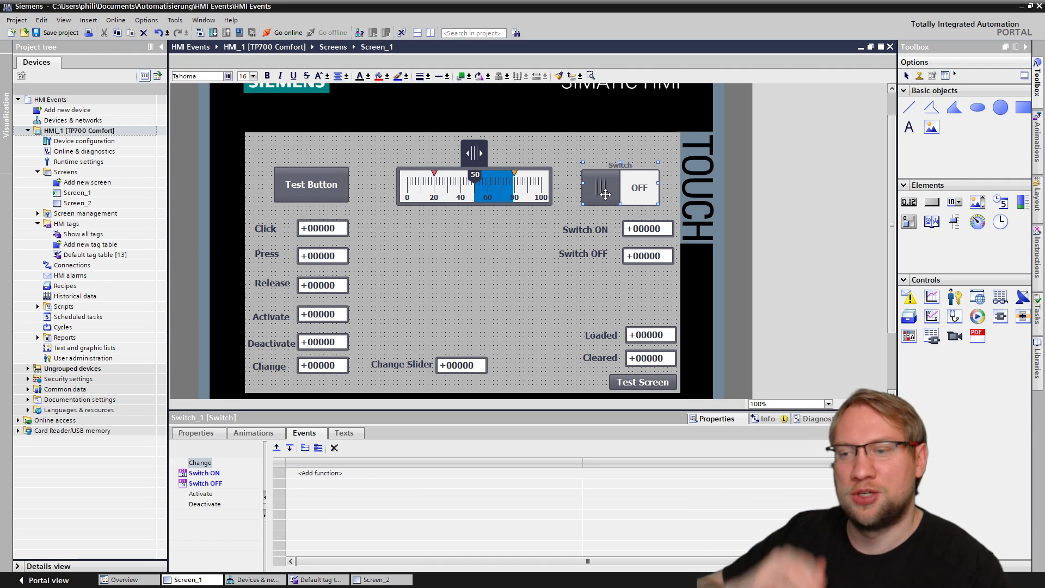
Check events of the slider, Test Button and Click field, then show Screen_1's Cleared-counter event
click(473, 187)
click(305, 190)
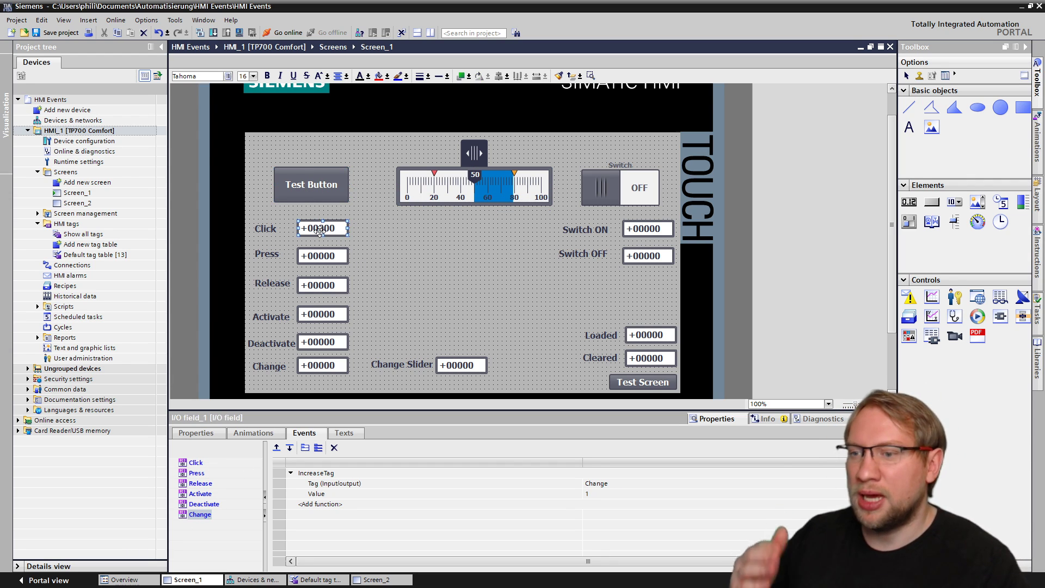
click(320, 229)
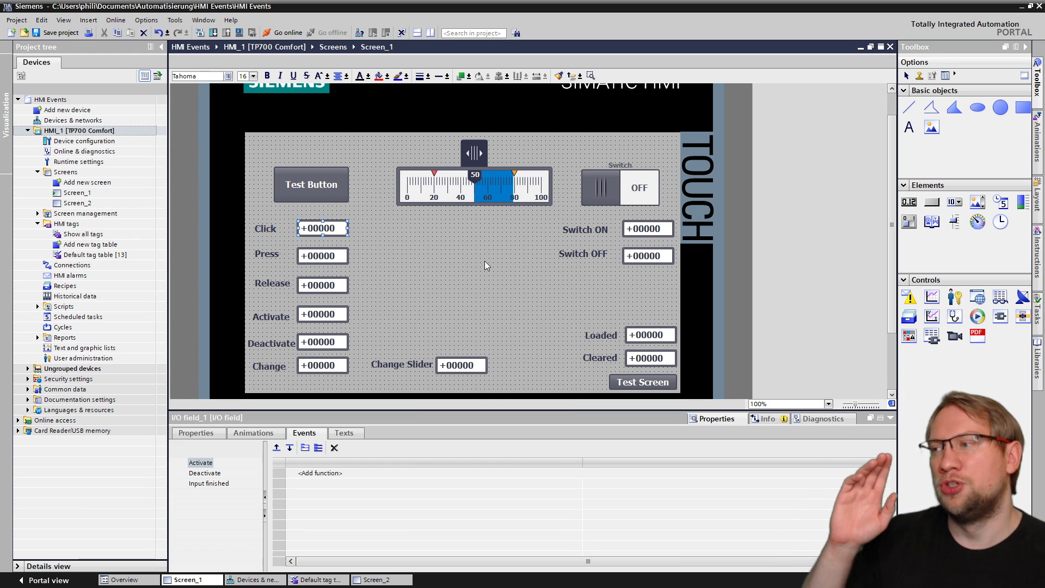
click(434, 252)
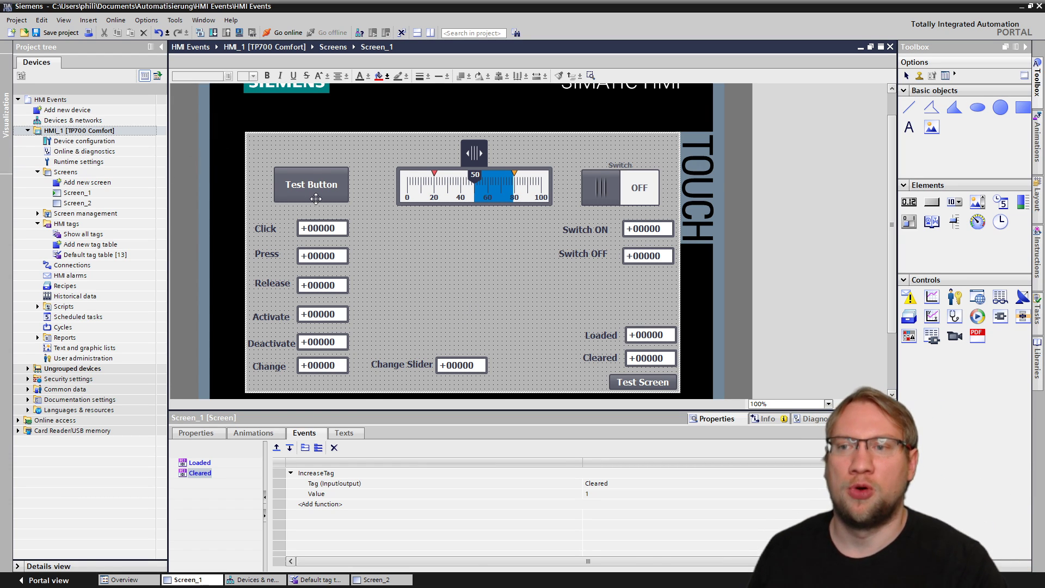
click(455, 179)
click(501, 264)
Select HMI_1 and compile and start the runtime simulation
click(81, 131)
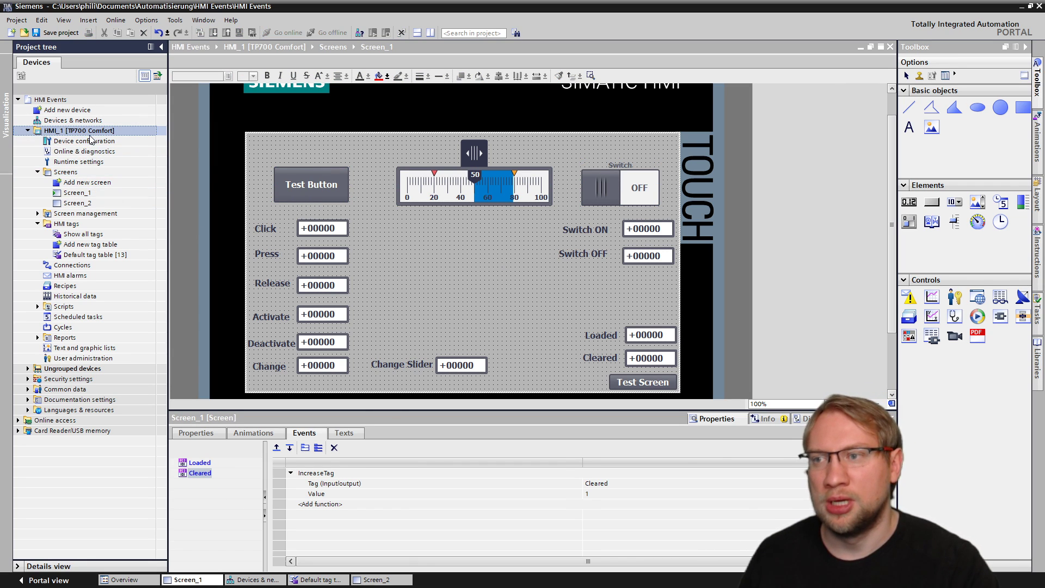
click(240, 32)
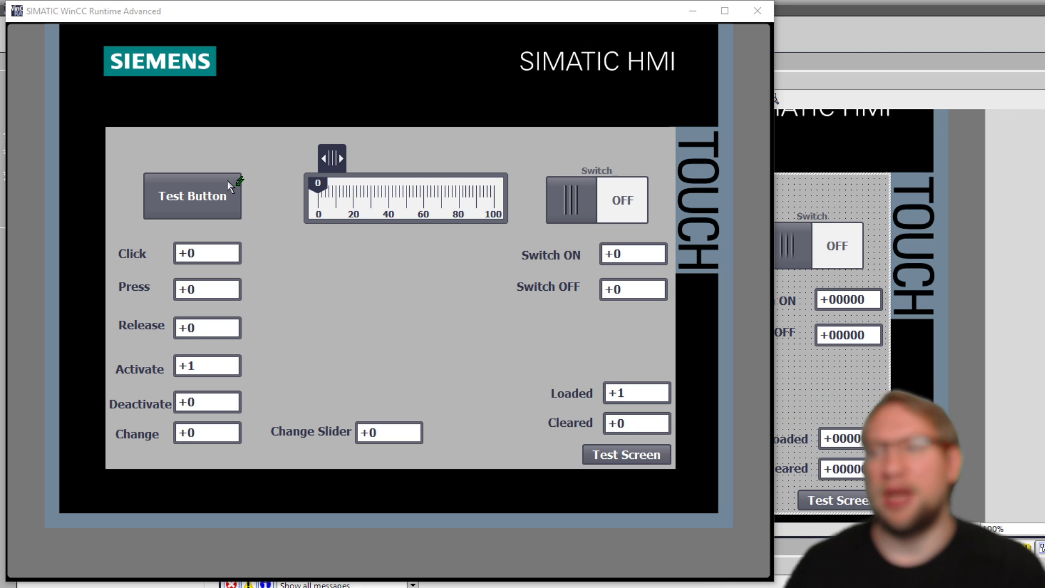
click(317, 11)
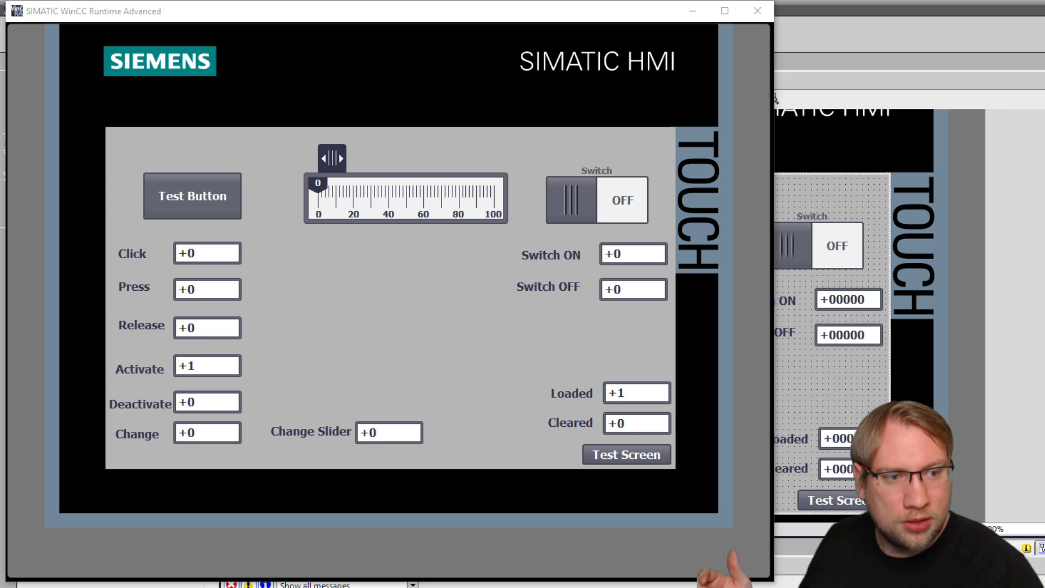
Place the Desktop Explorer window over the HMI and select Neuer Ordner, SPE and 01_Videos
drag(1044, 202, 494, 162)
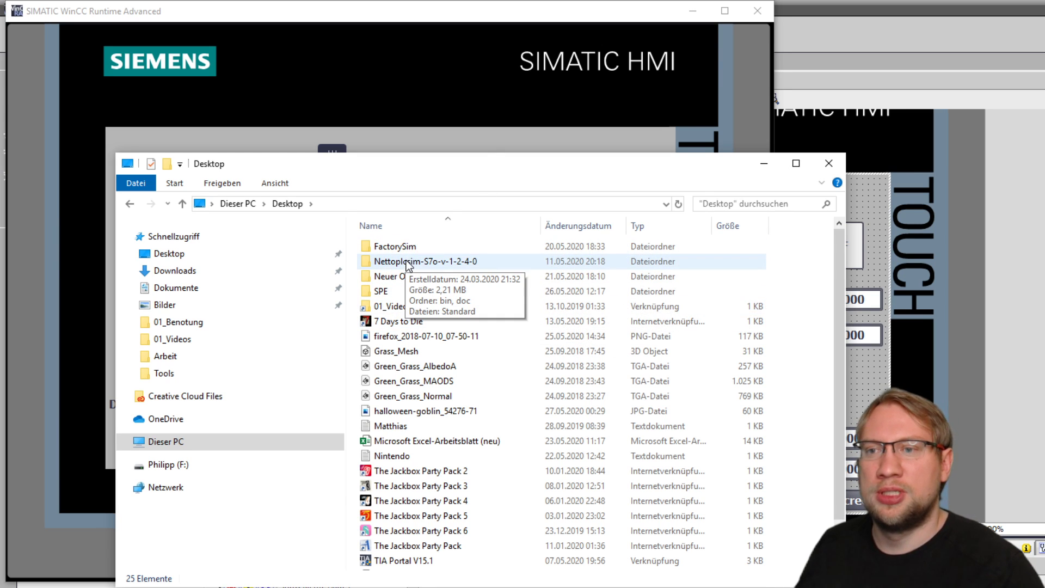
click(408, 278)
click(412, 291)
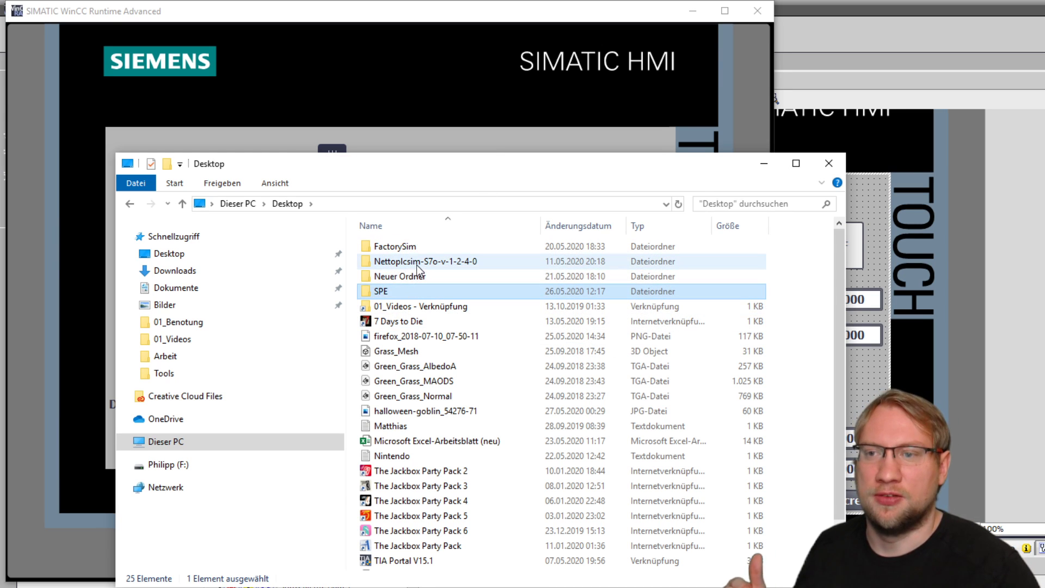
click(414, 308)
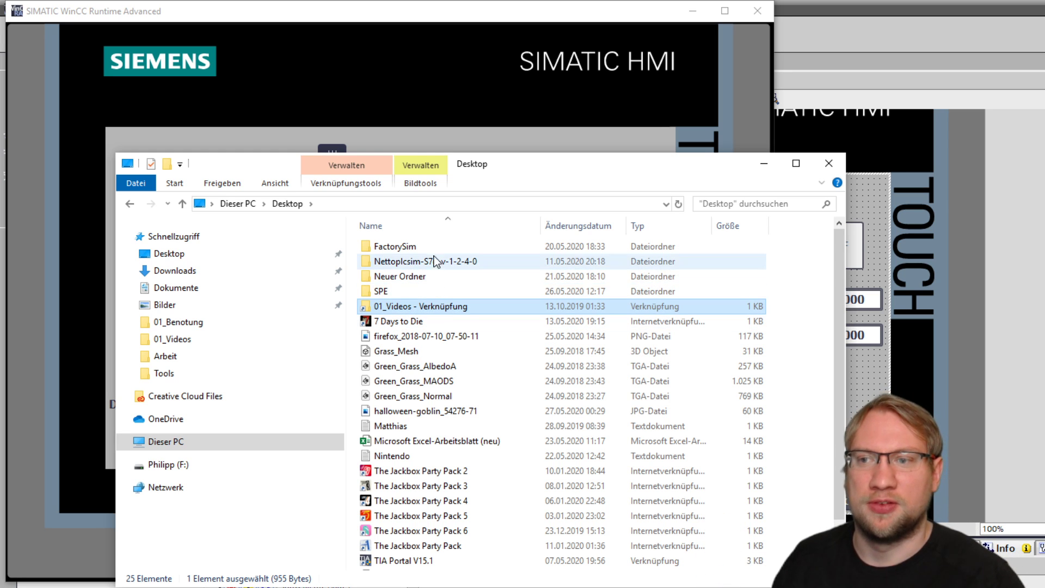
Close the Desktop Explorer window to bring simulated Screen_1 back to front
click(841, 164)
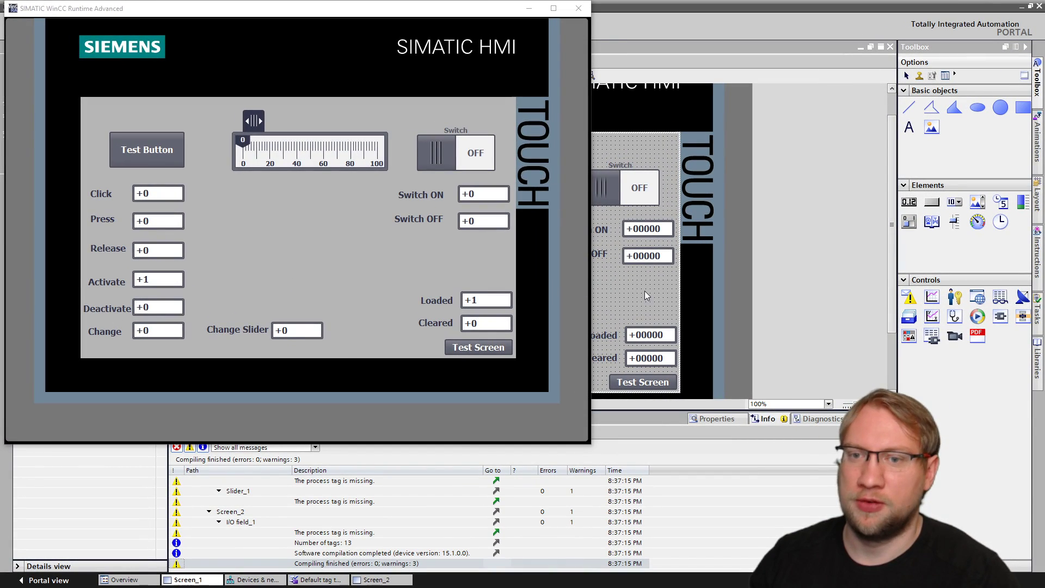
Check Screen_1's Loaded event counter and the Test Button's Activate IncreaseTag configuration
click(648, 289)
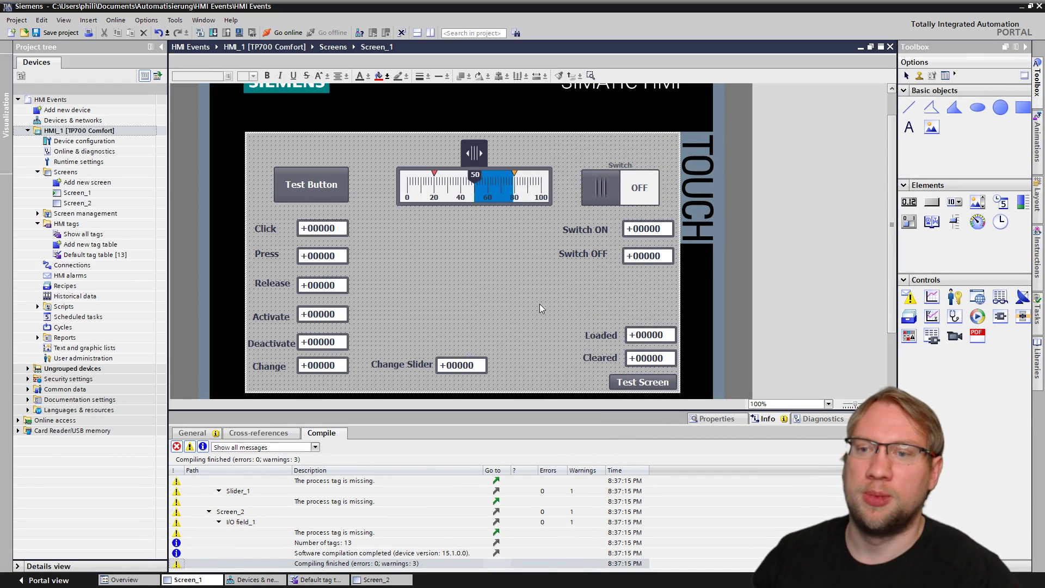
click(487, 278)
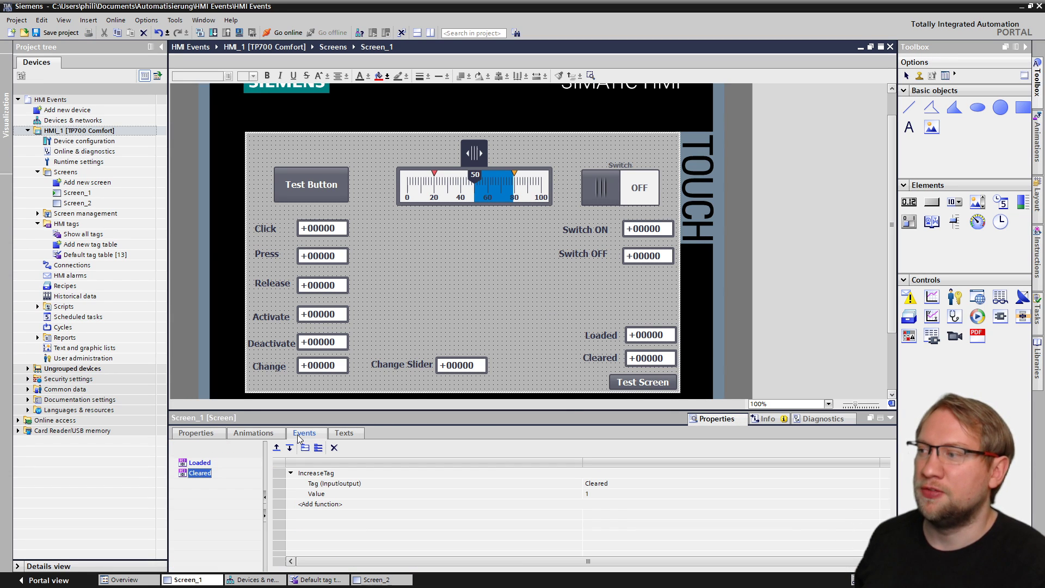
click(199, 462)
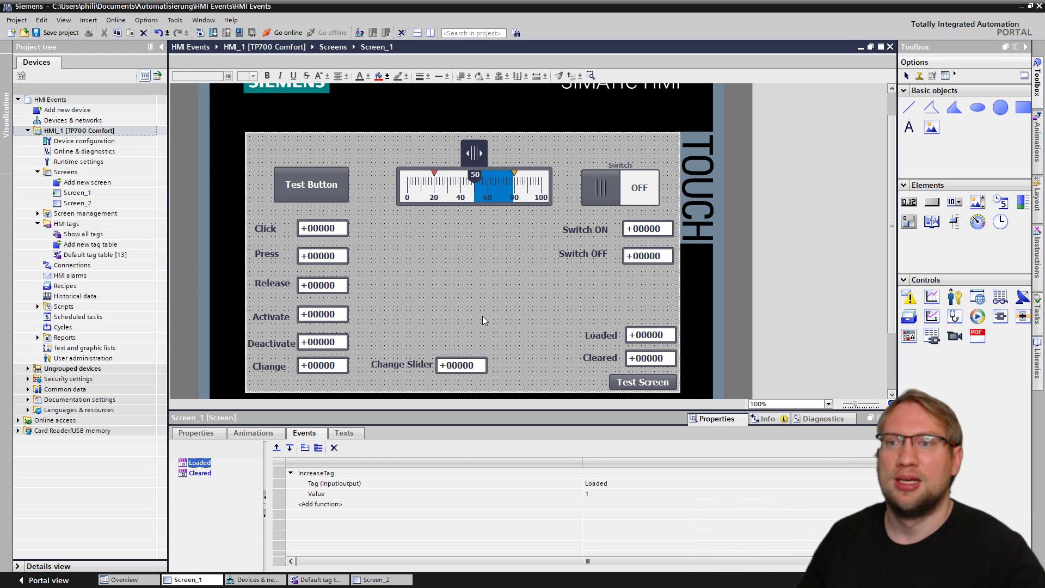
click(336, 185)
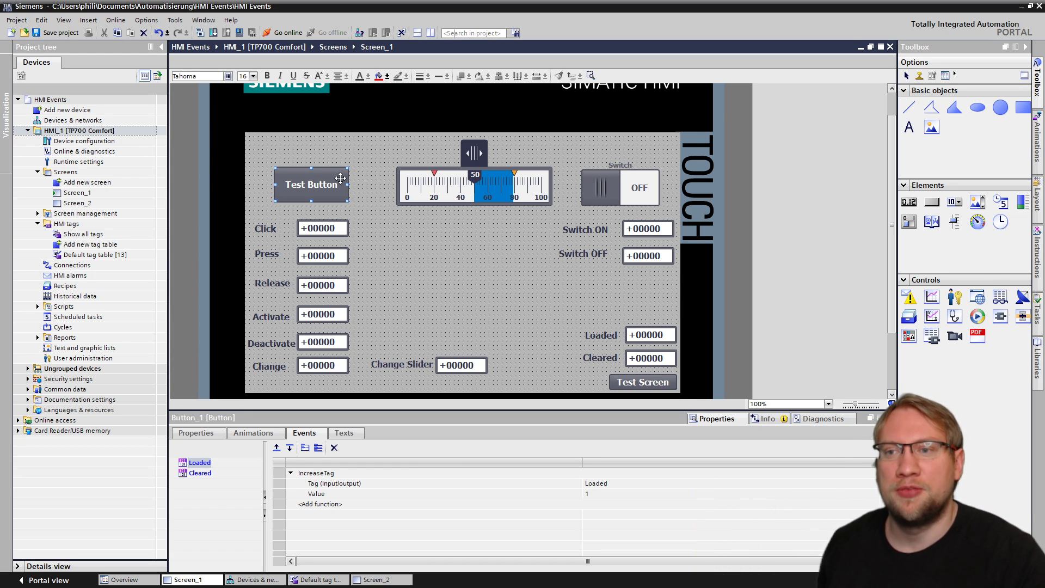
click(312, 315)
click(327, 189)
click(201, 495)
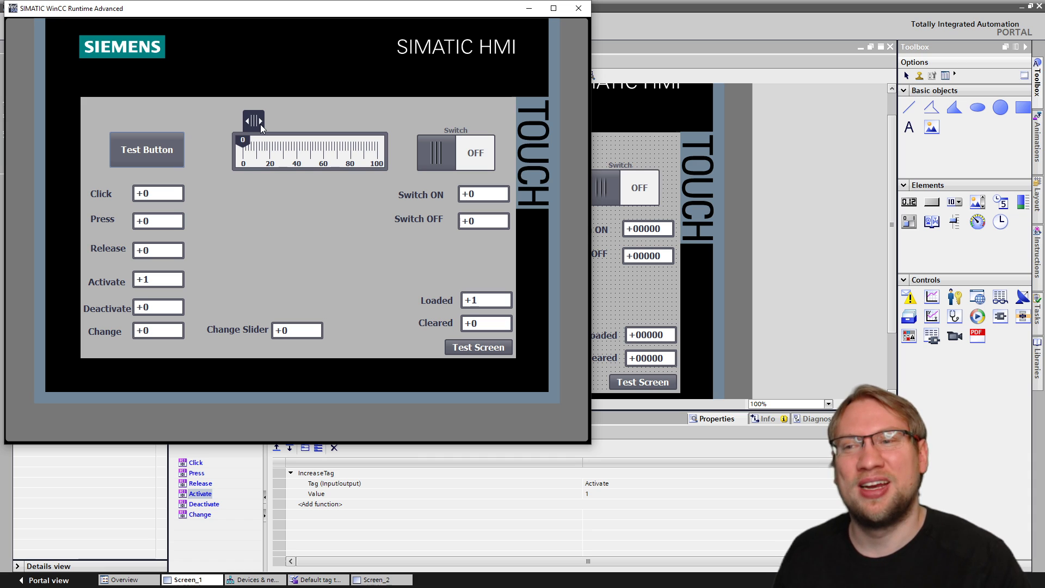
Focus the switch, then Tab through every element until Activate and Deactivate both show +3
click(451, 152)
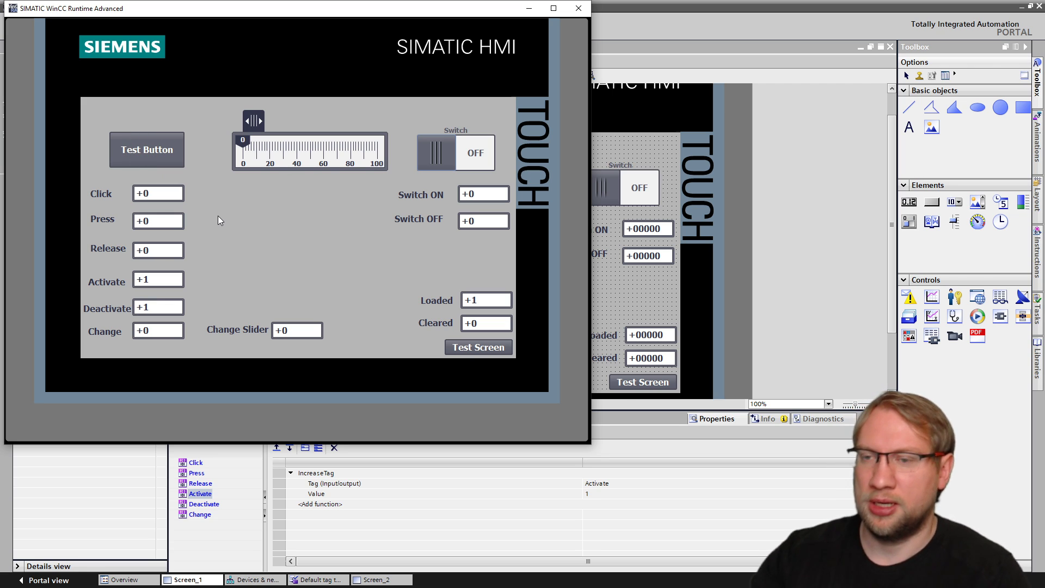
key(Tab)
key(Tab)
key(Tab)
key(Tab)
key(Tab)
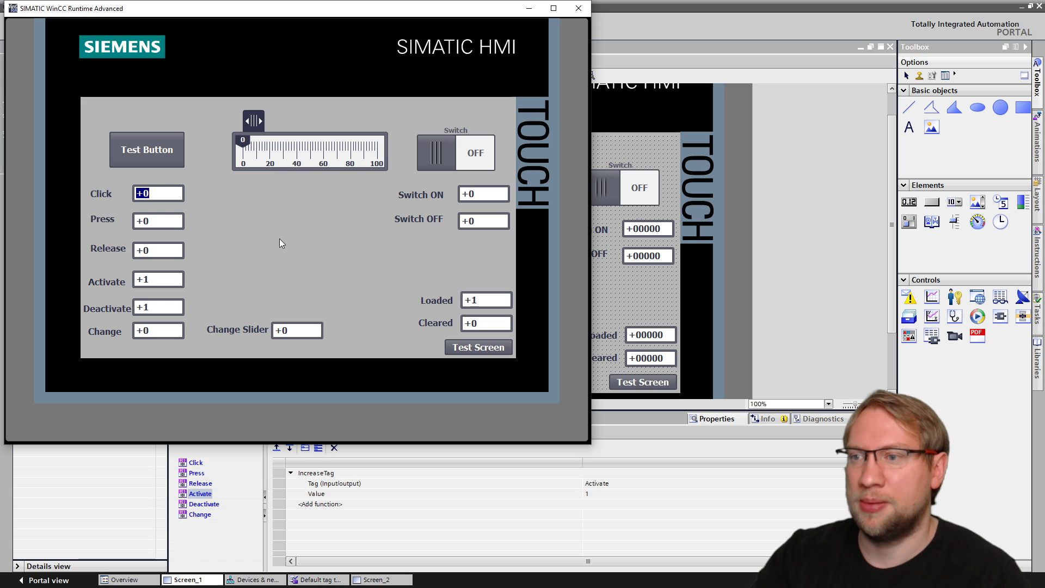
key(Tab)
key(Tab)
key(Tab)
key(Tab)
key(Tab)
key(Tab)
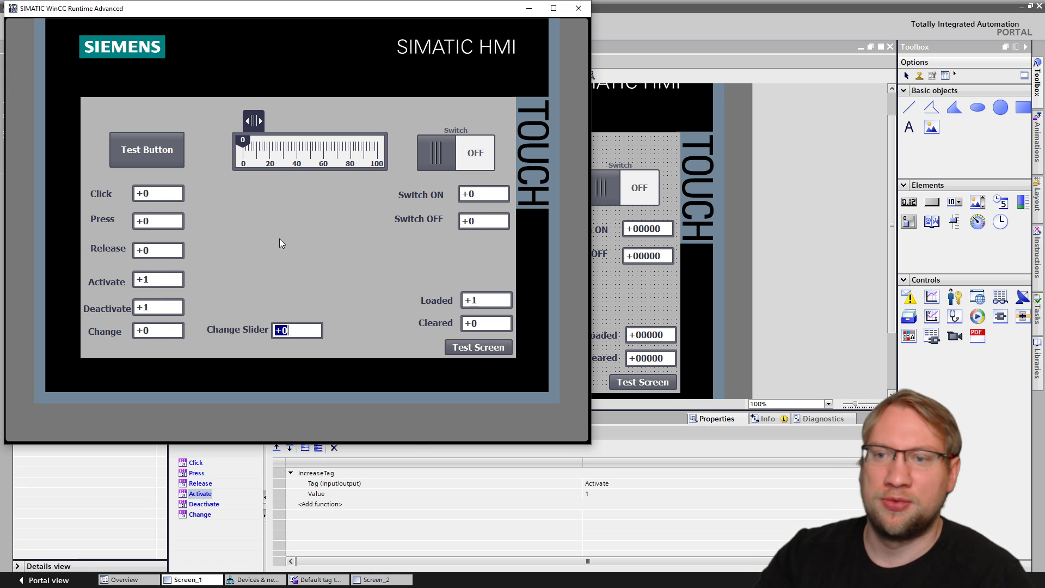
key(Tab)
key(Tab)
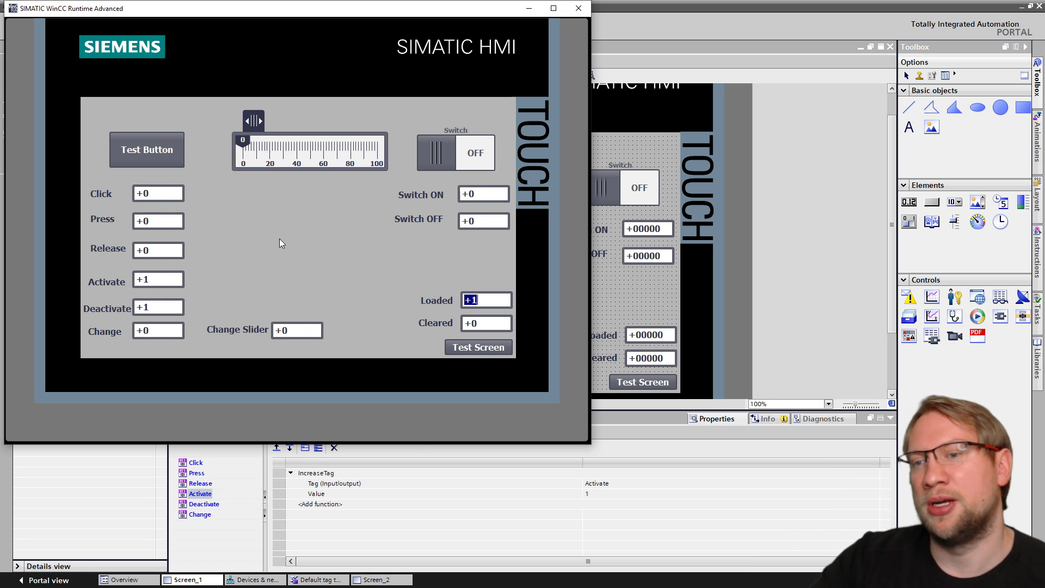
key(Tab)
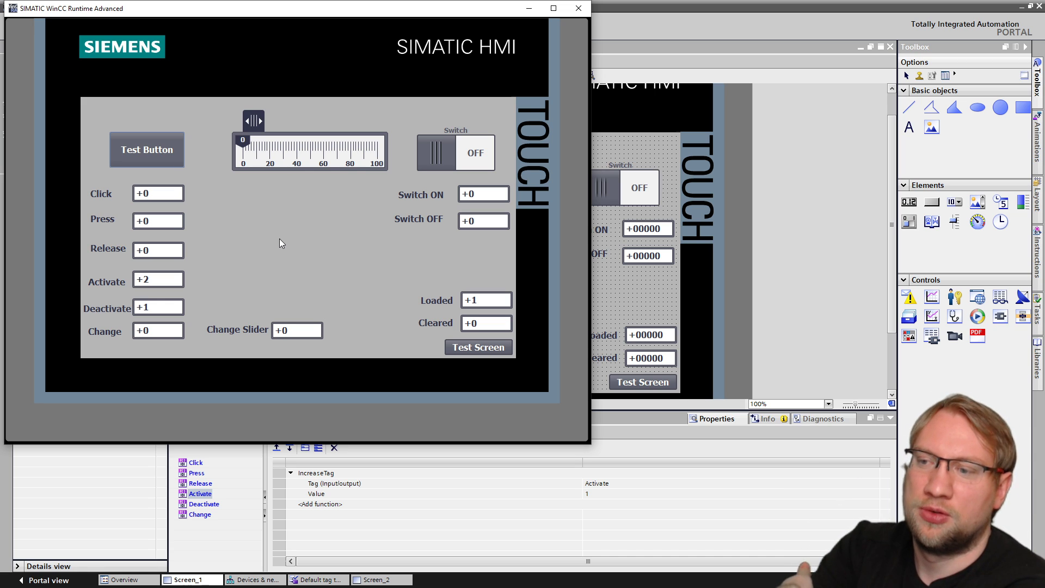
key(Tab)
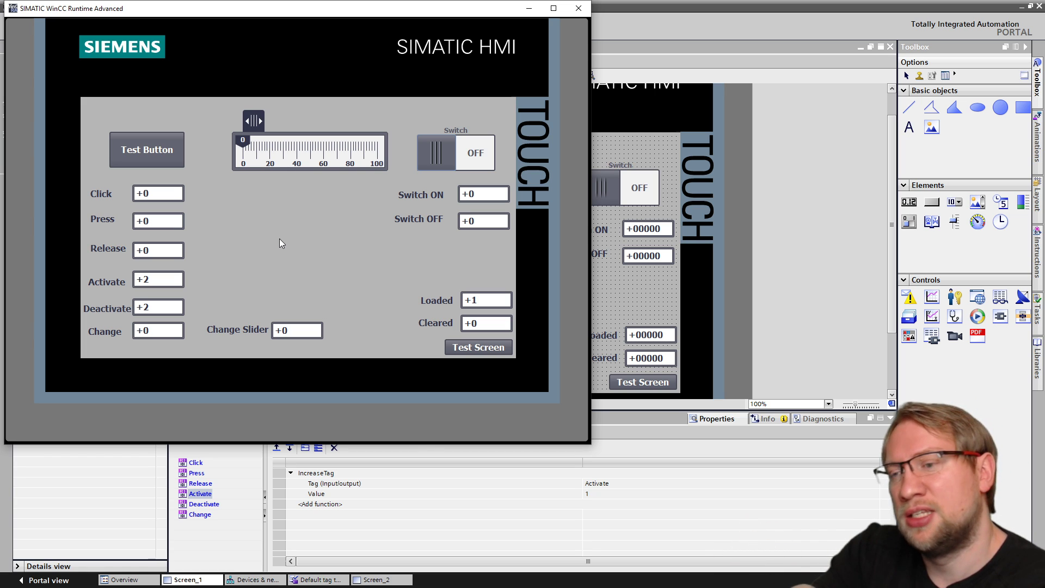
key(Tab)
key(Tab)
key(Tab)
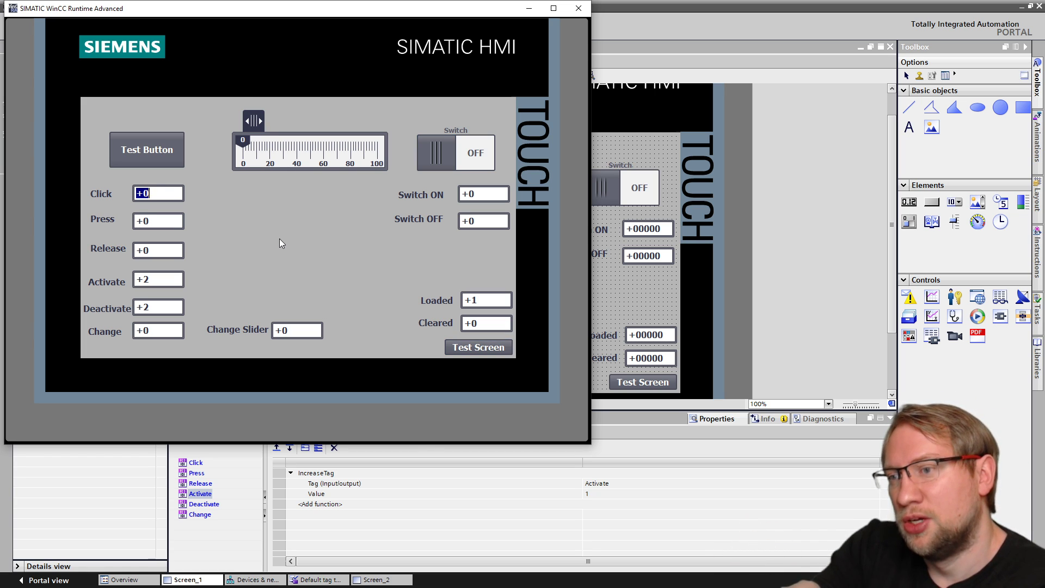
key(Tab)
key(Tab)
key(Tab)
key(Tab)
key(Tab)
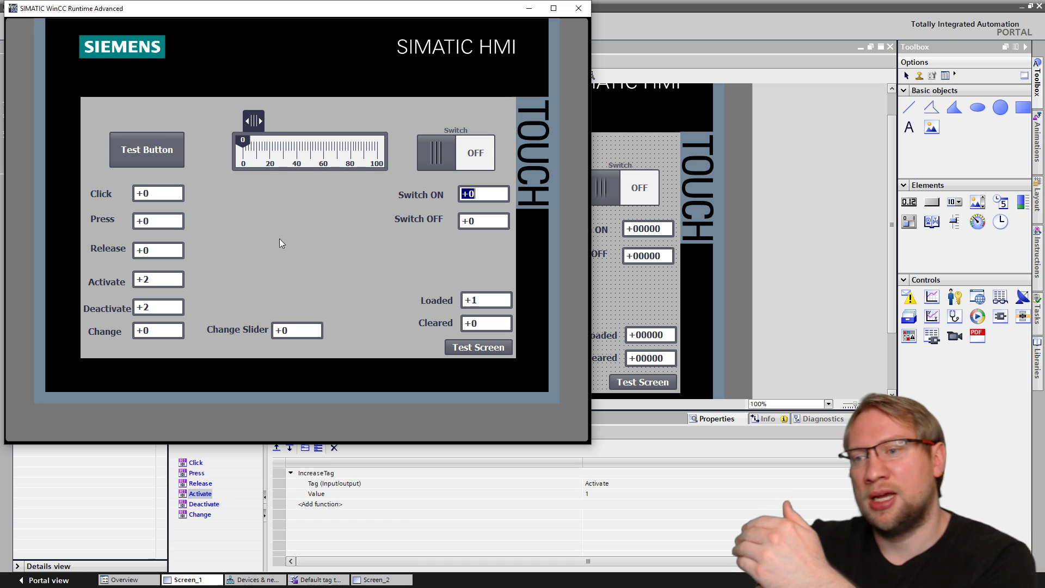
key(Tab)
key(Tab)
key(Tab)
key(Tab)
key(Tab)
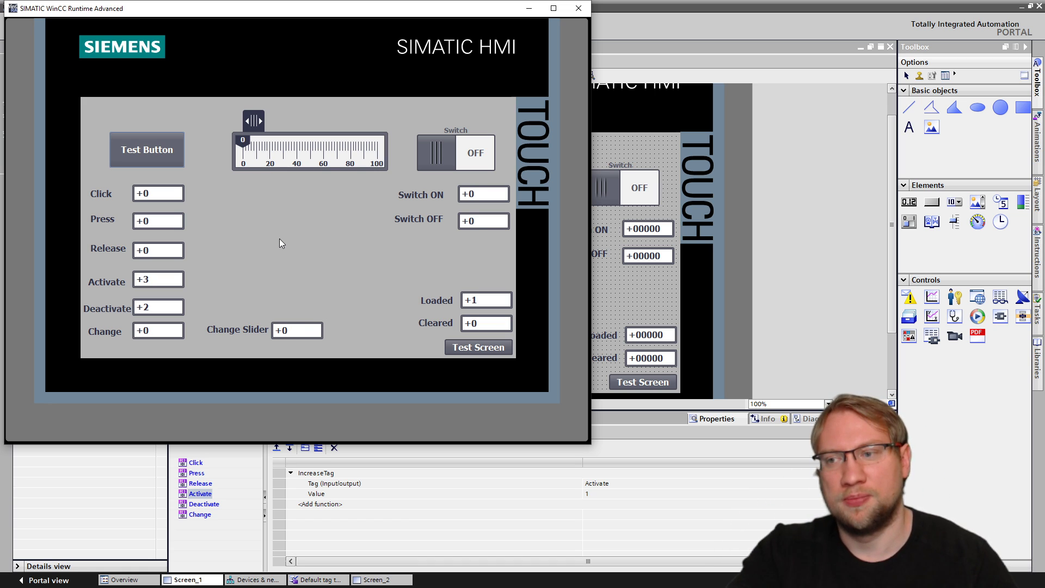
key(Tab)
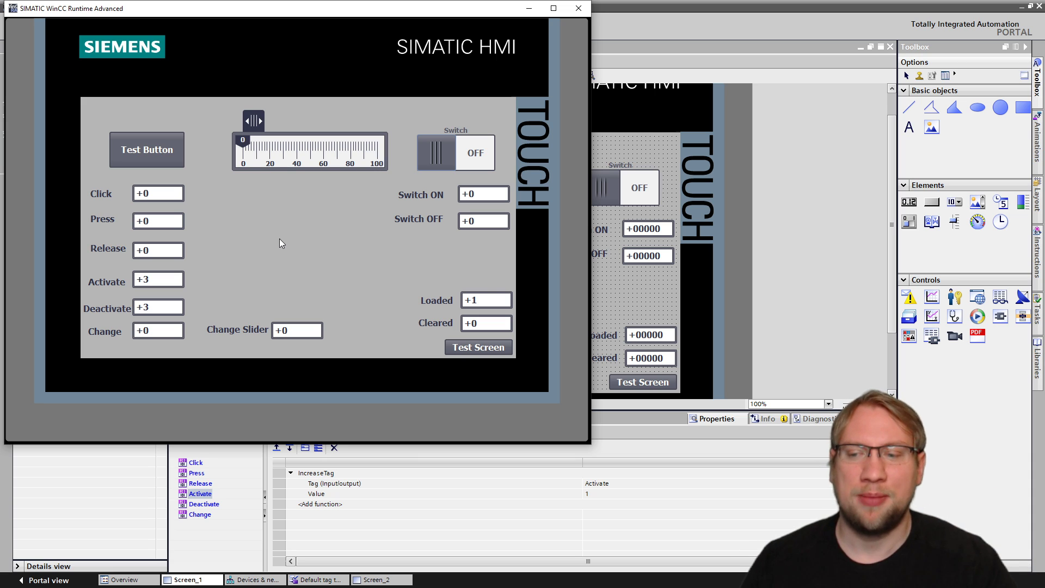
click(641, 438)
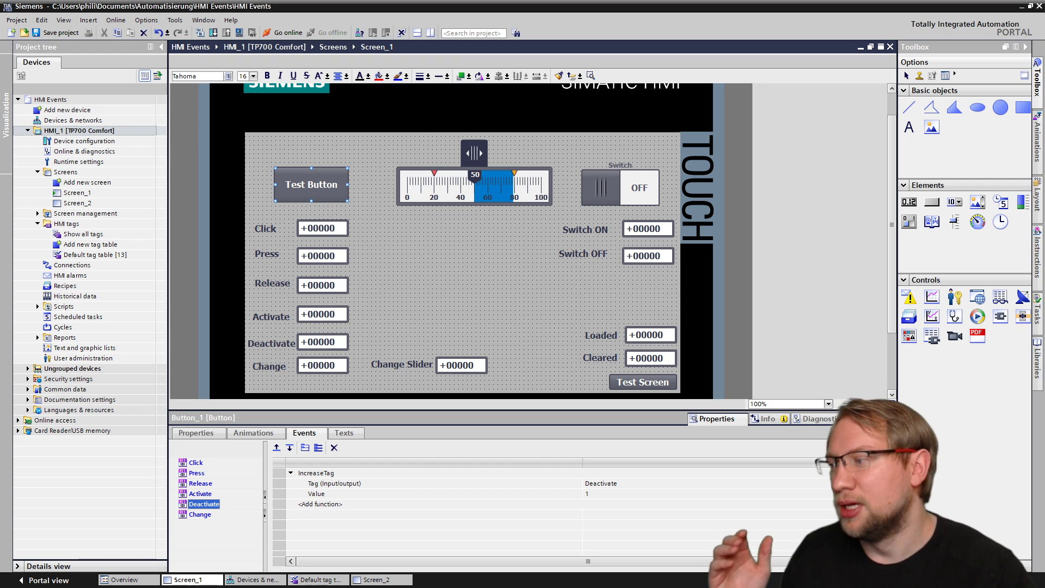
key(alt+Tab)
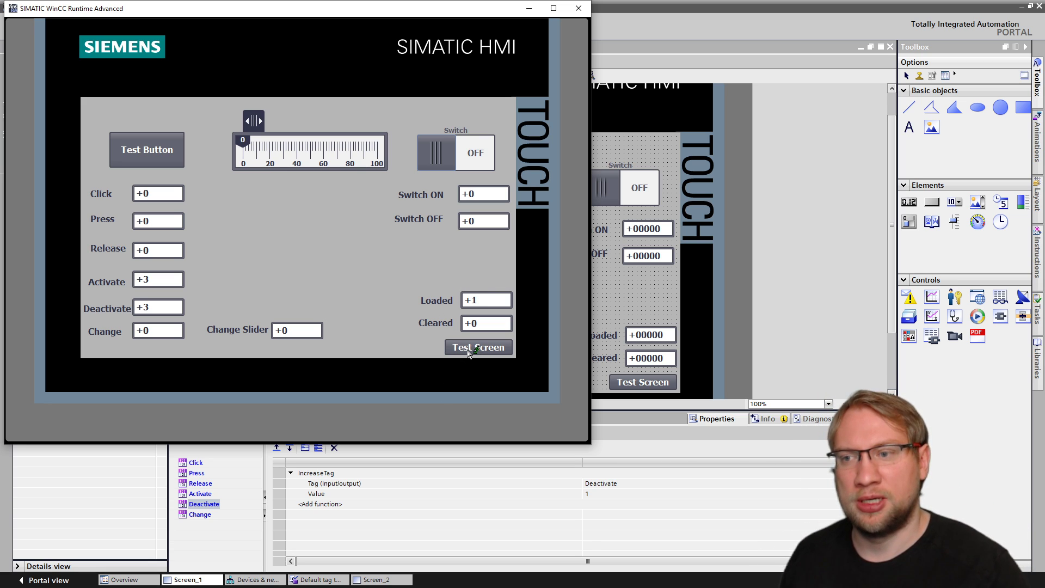
Toggle between Screen_2 and Screen_1 until Activate +21, Deactivate +20, Loaded +19, Cleared +18
click(469, 351)
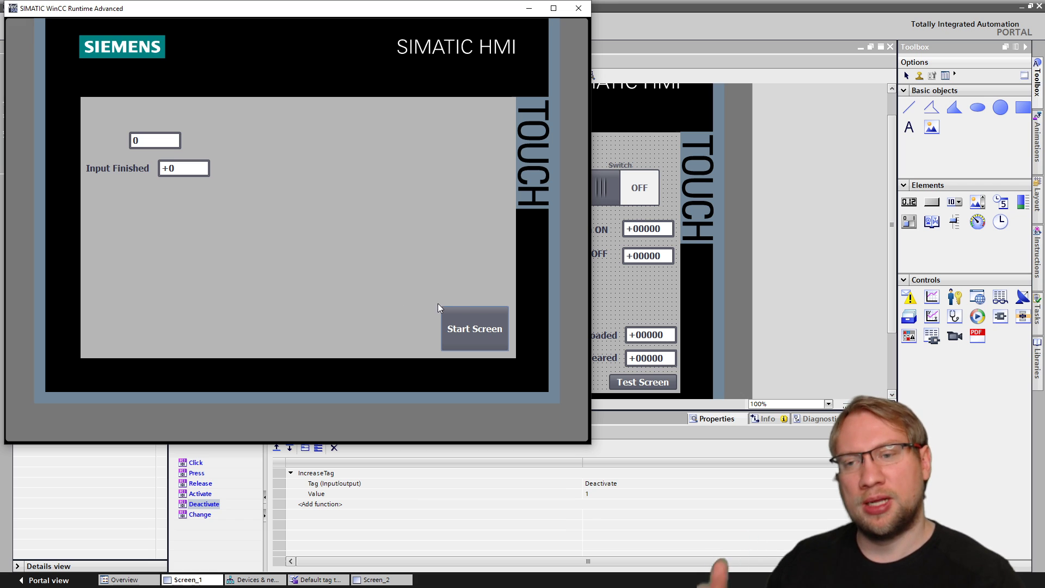
click(472, 328)
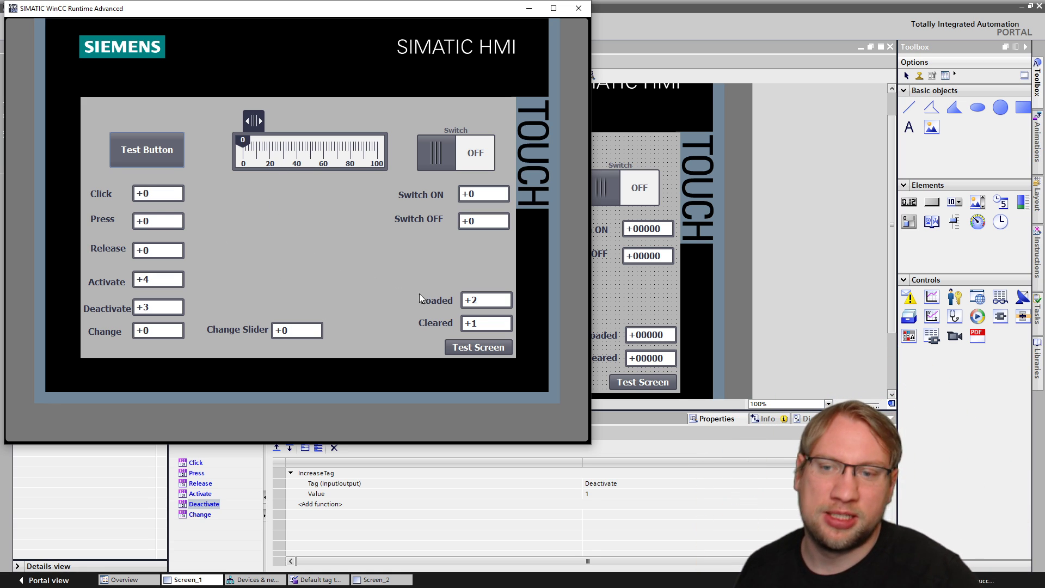
click(493, 347)
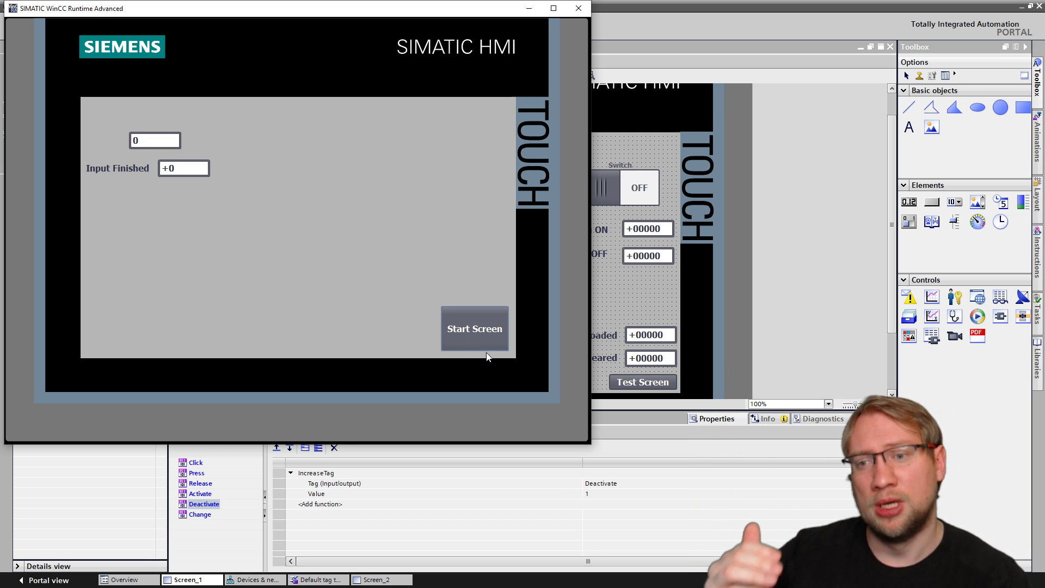
click(483, 333)
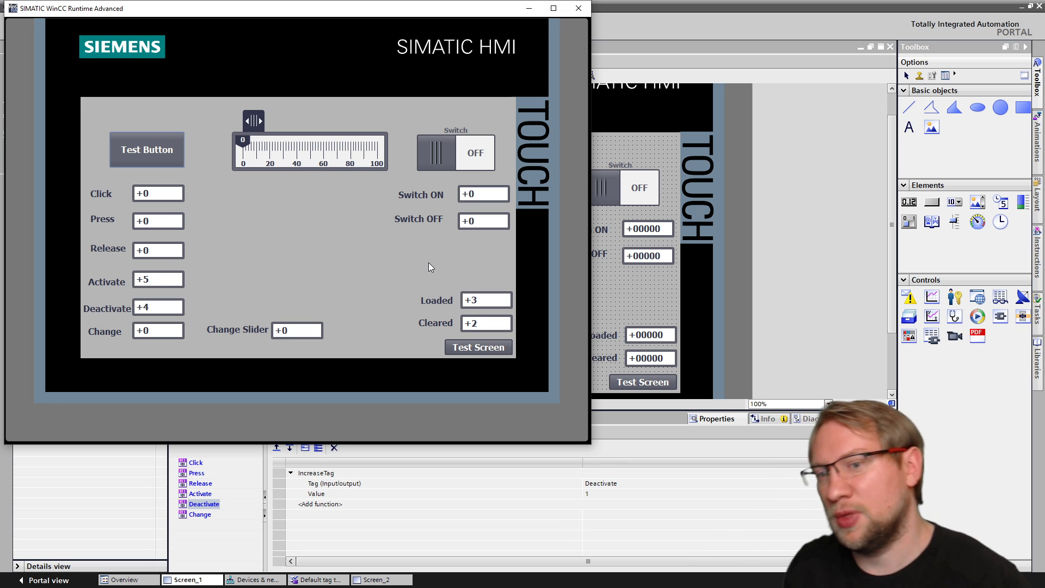
click(492, 348)
click(473, 348)
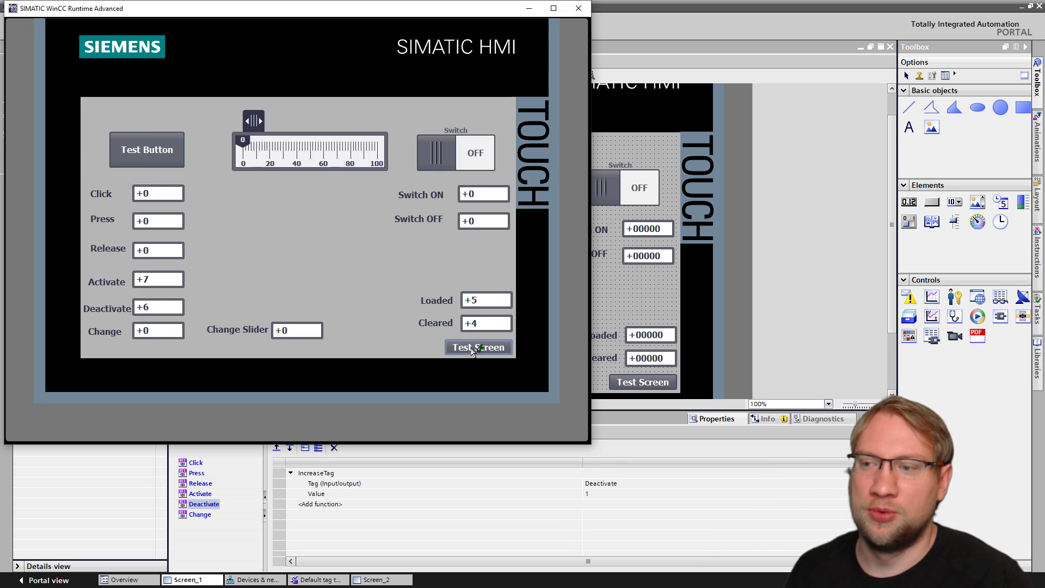
click(473, 349)
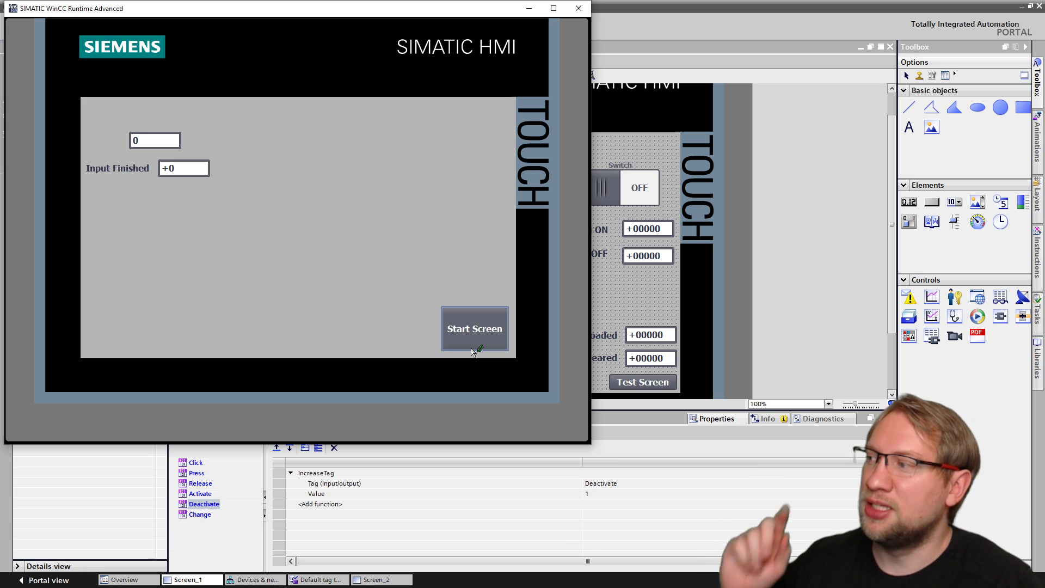
click(473, 349)
click(473, 348)
click(473, 348)
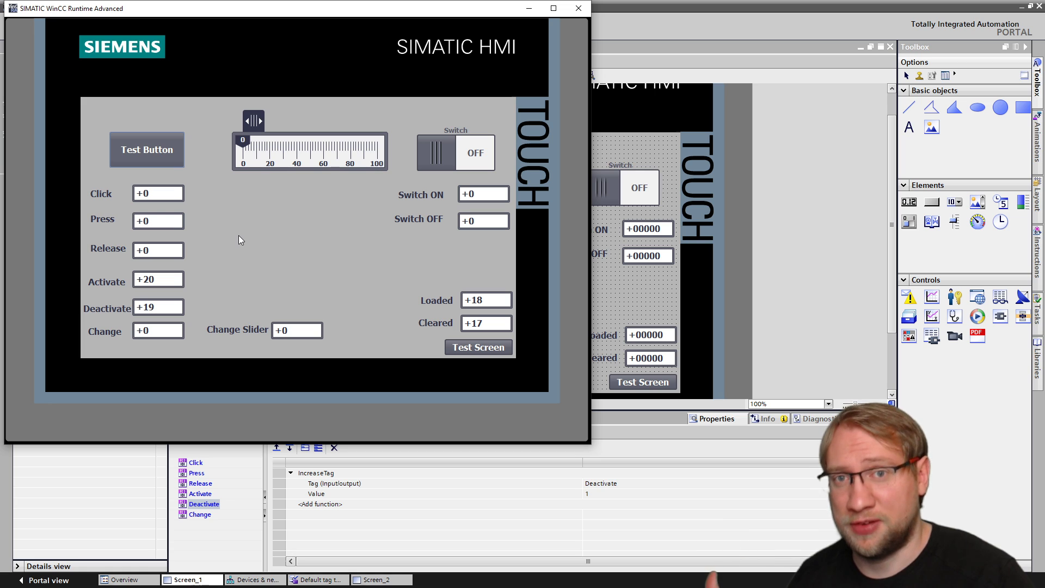
click(475, 347)
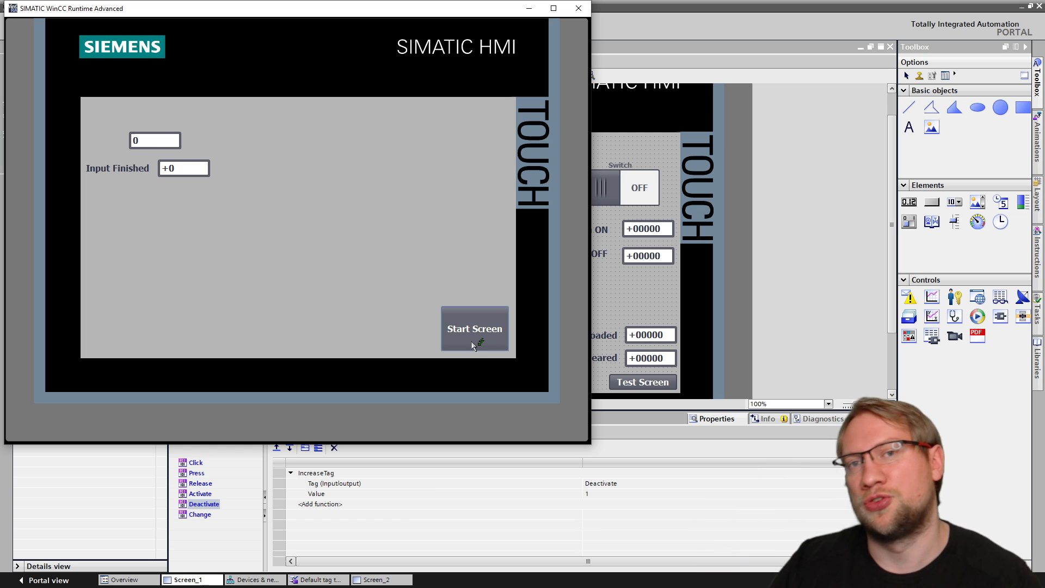
click(472, 342)
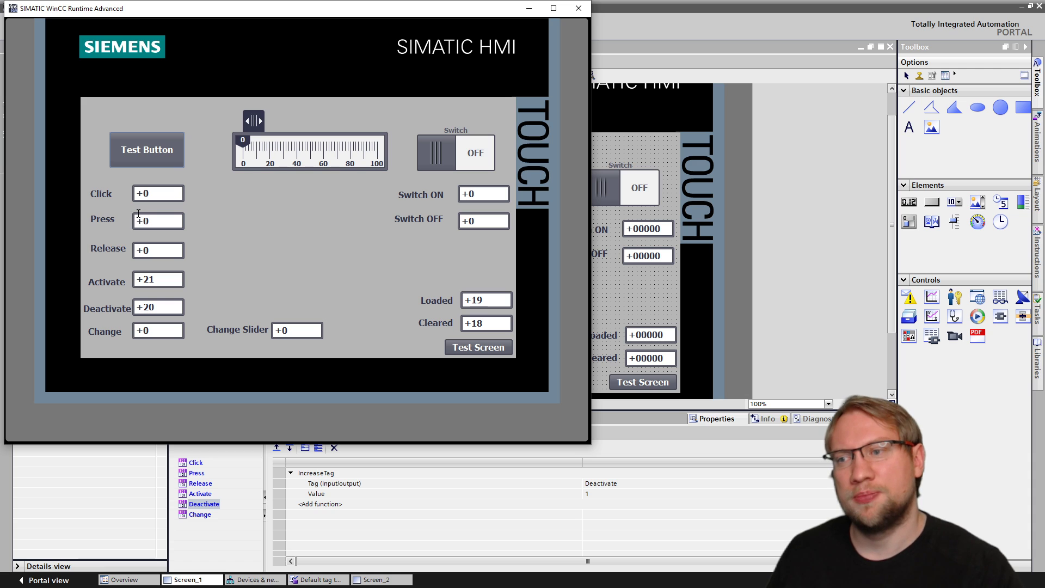
Click, hold and release the runtime Test Button repeatedly: Click reaches +6, Press/Release +7, Change +14
click(156, 154)
click(156, 154)
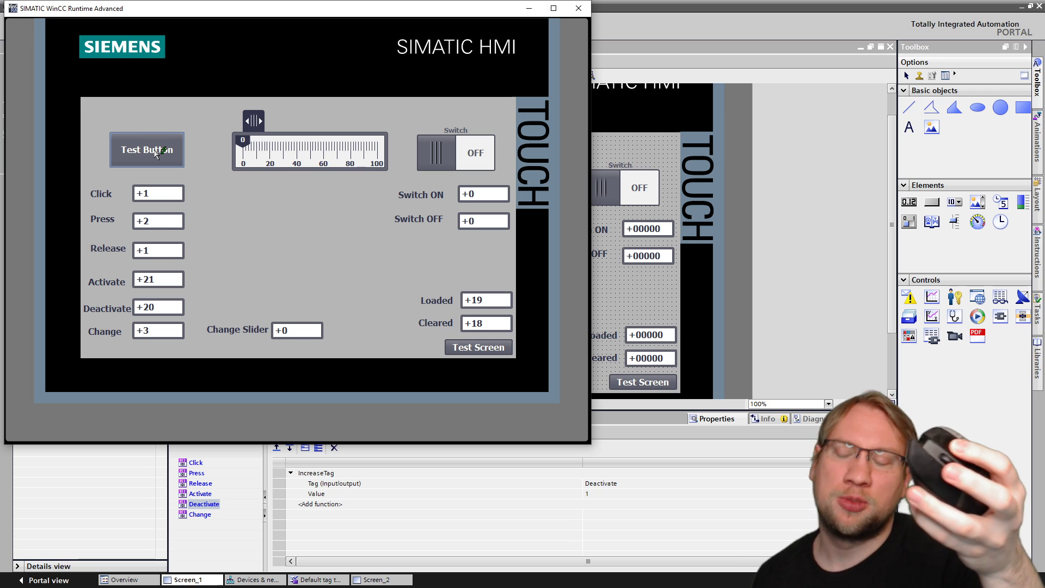
click(157, 154)
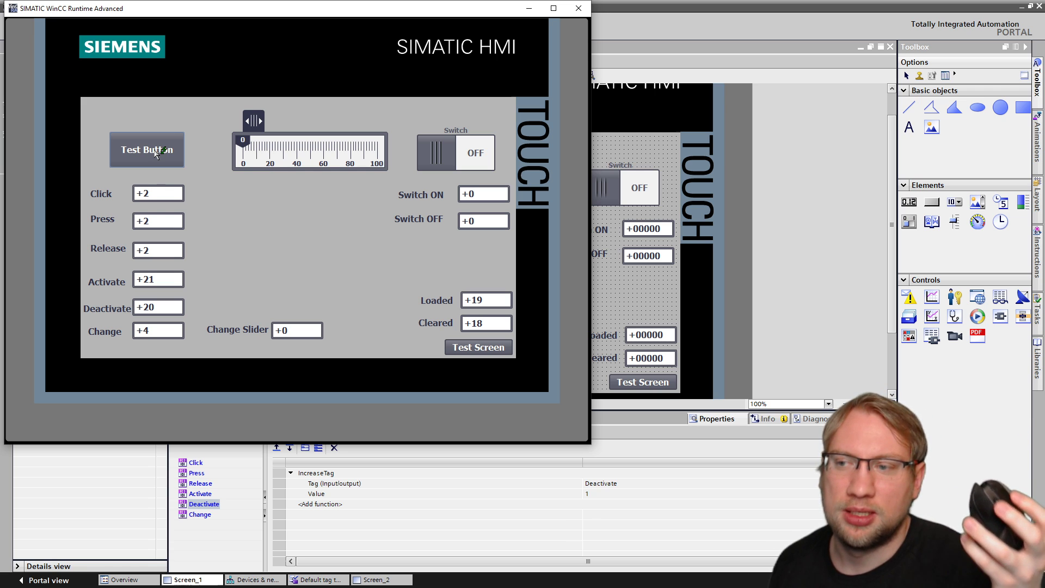
click(157, 154)
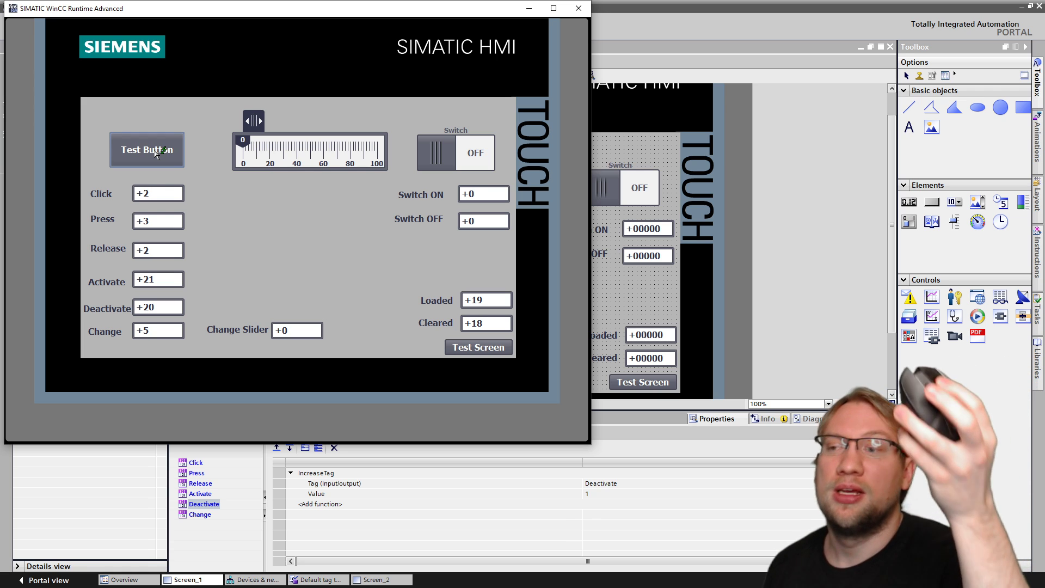
click(156, 154)
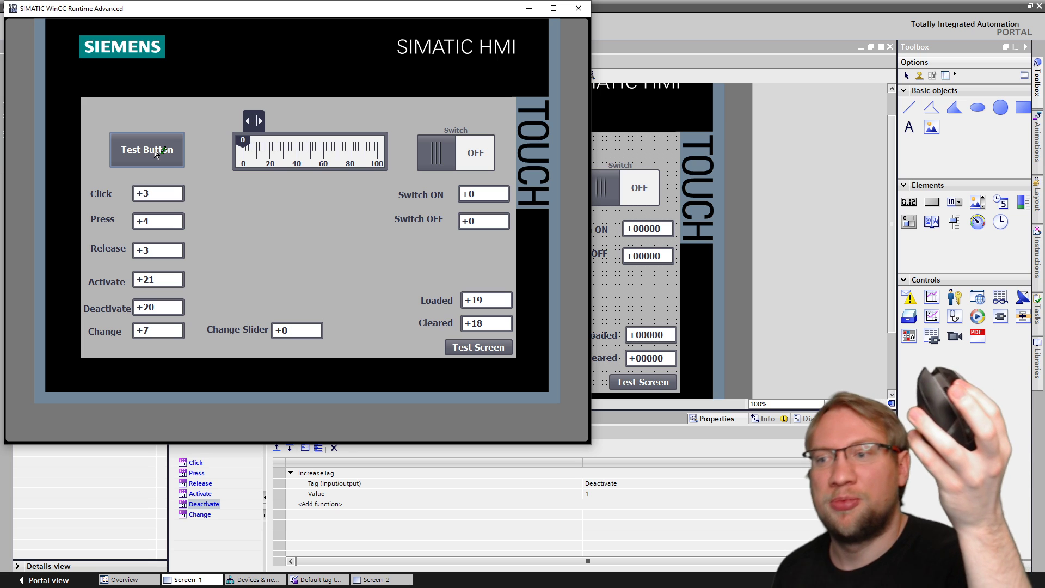
click(156, 154)
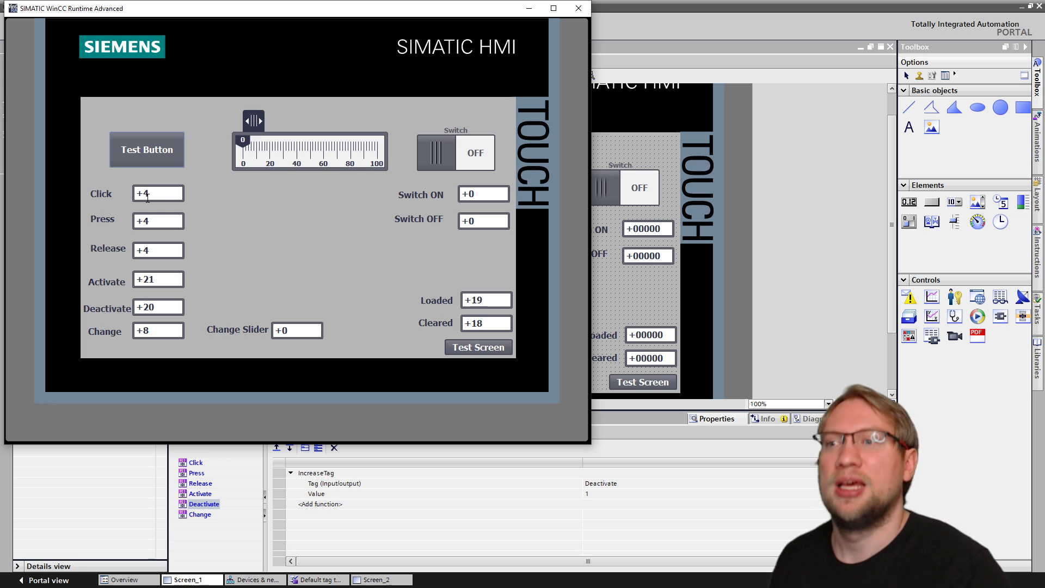
click(152, 157)
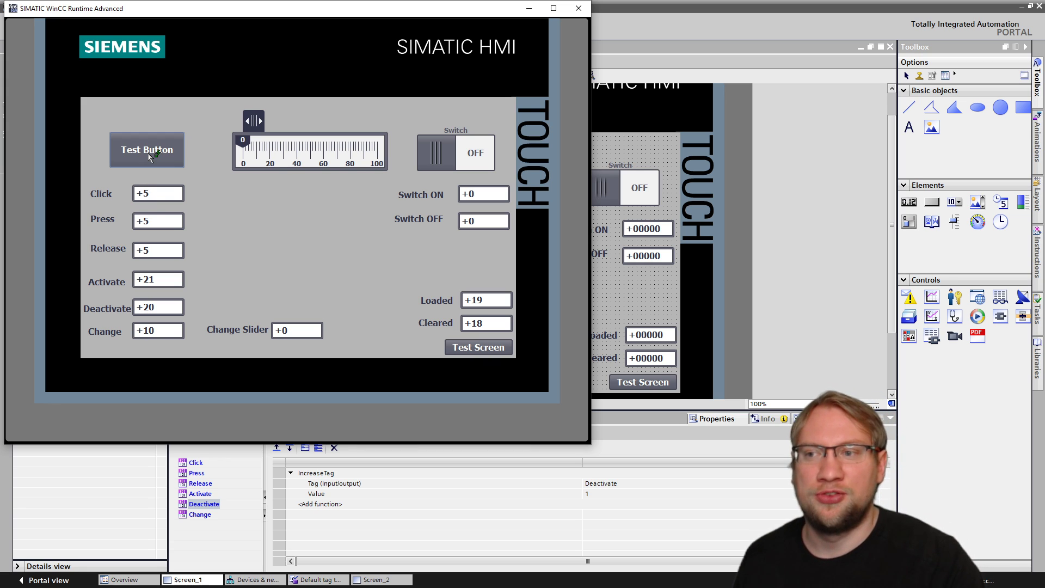
click(151, 157)
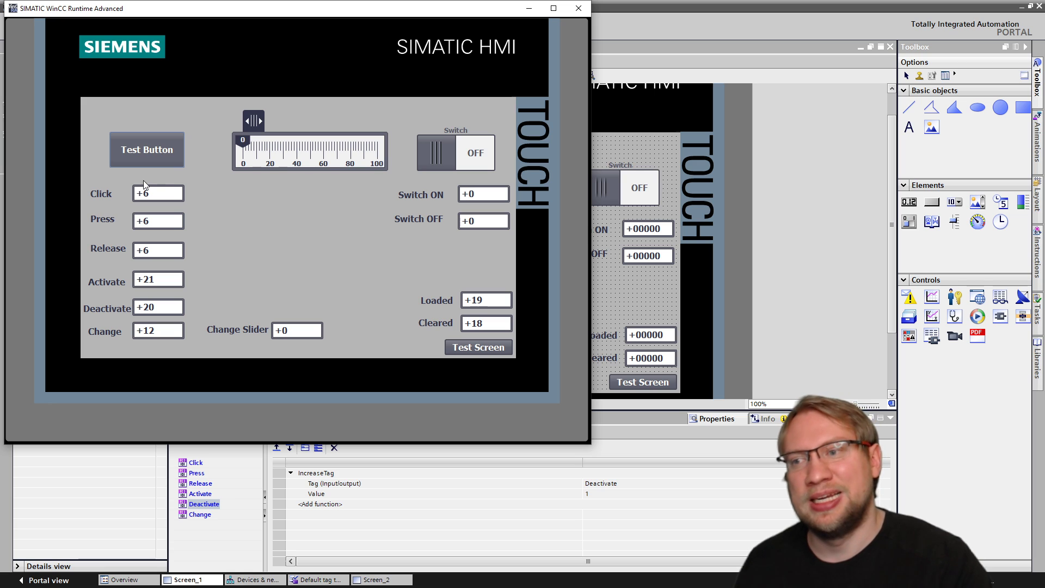
click(156, 152)
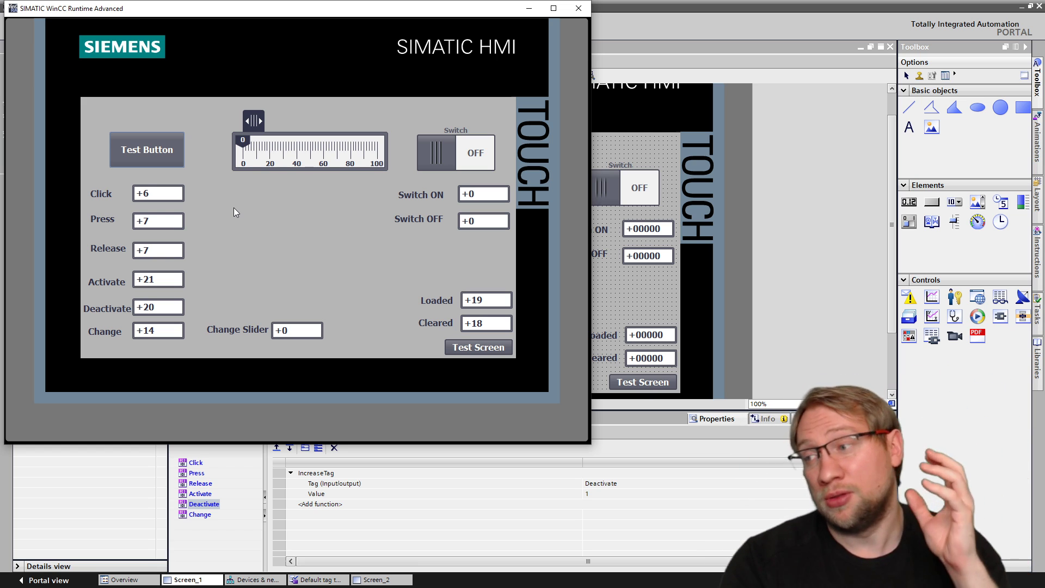
Press the Test Button and slide off, click it rapidly toward Click +22, then review its Press and Activate events
drag(169, 156, 271, 215)
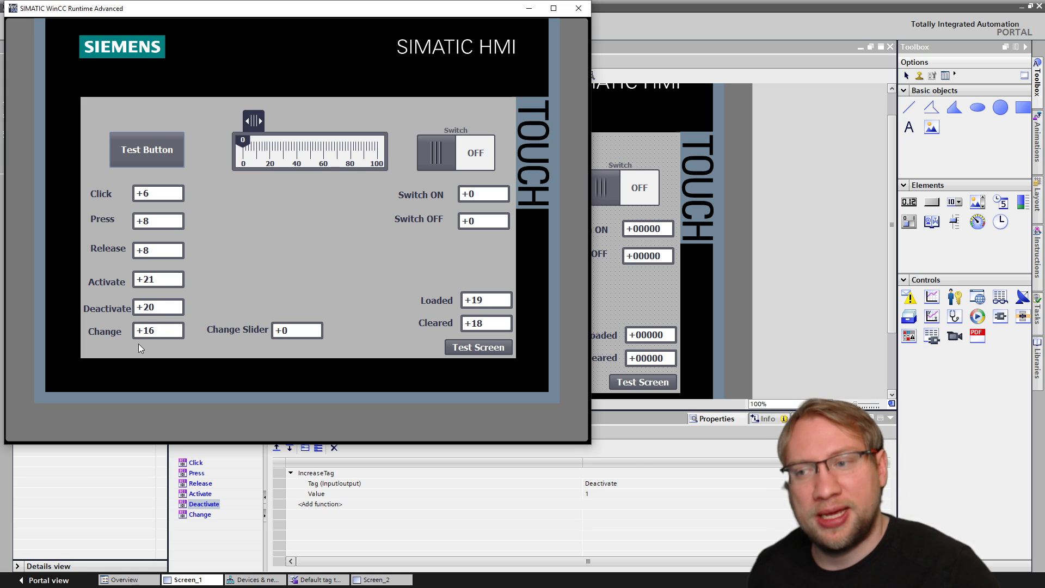
click(156, 157)
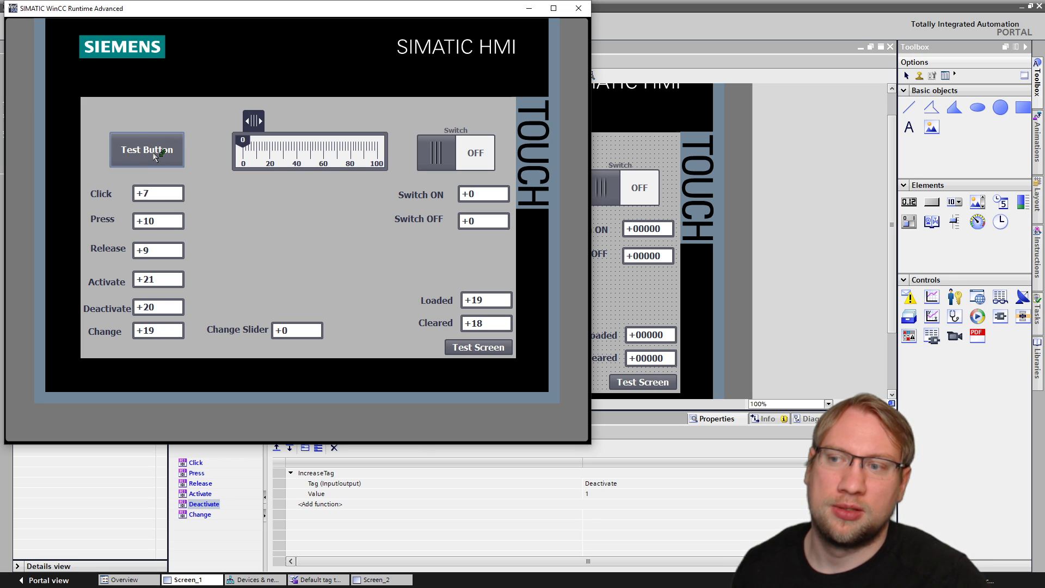
click(155, 156)
click(155, 156)
click(155, 157)
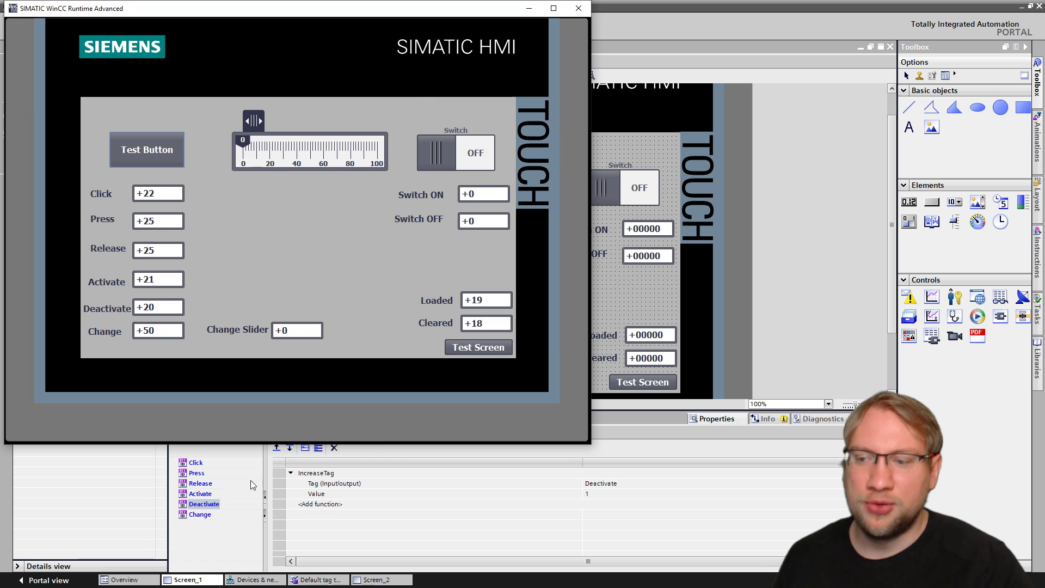
click(203, 471)
click(199, 493)
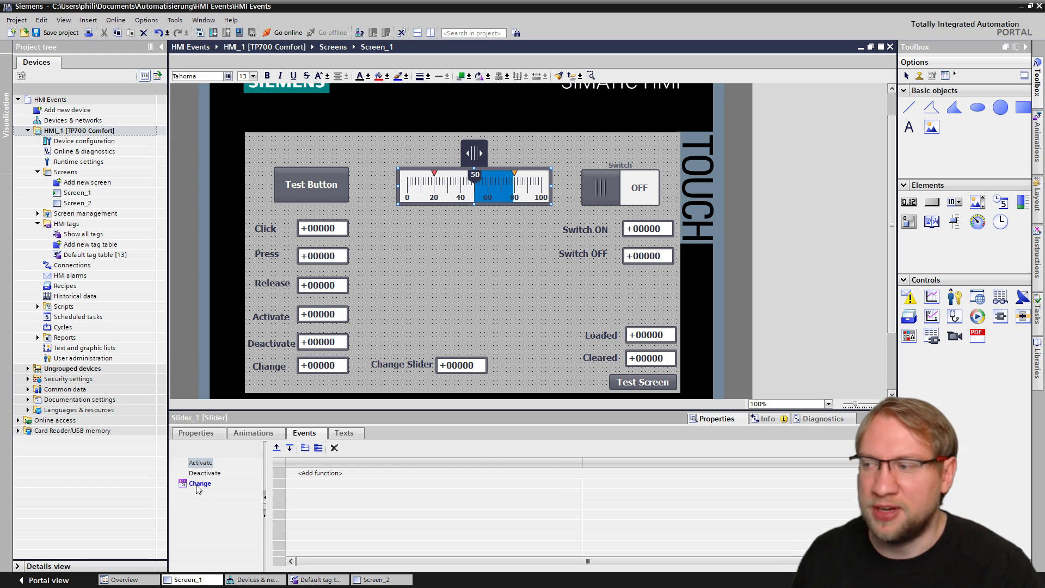
In Runtime, click the slider to take focus from the Test Button, raising Deactivate to +21
key(alt+Tab)
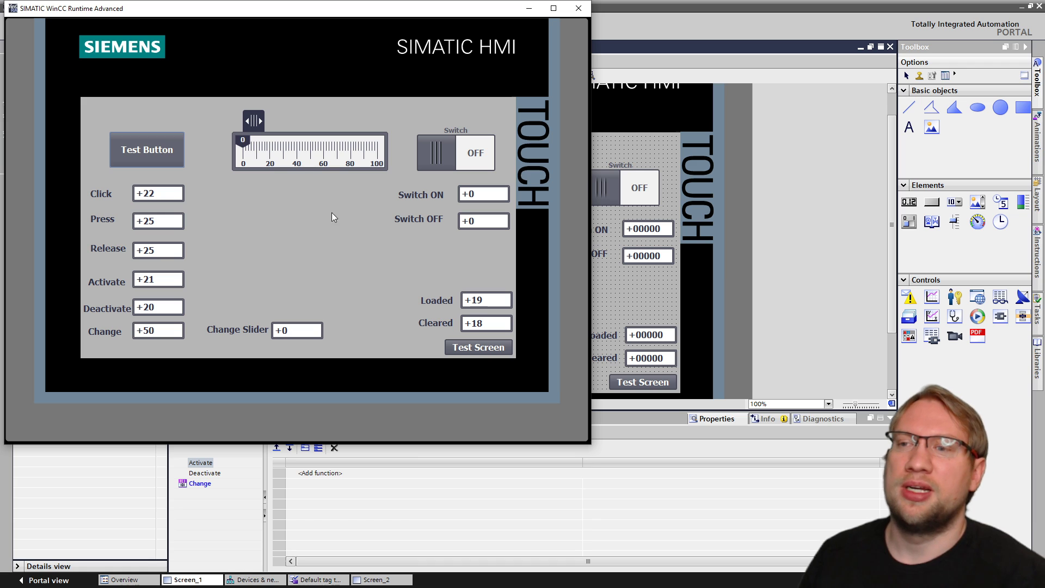
click(276, 157)
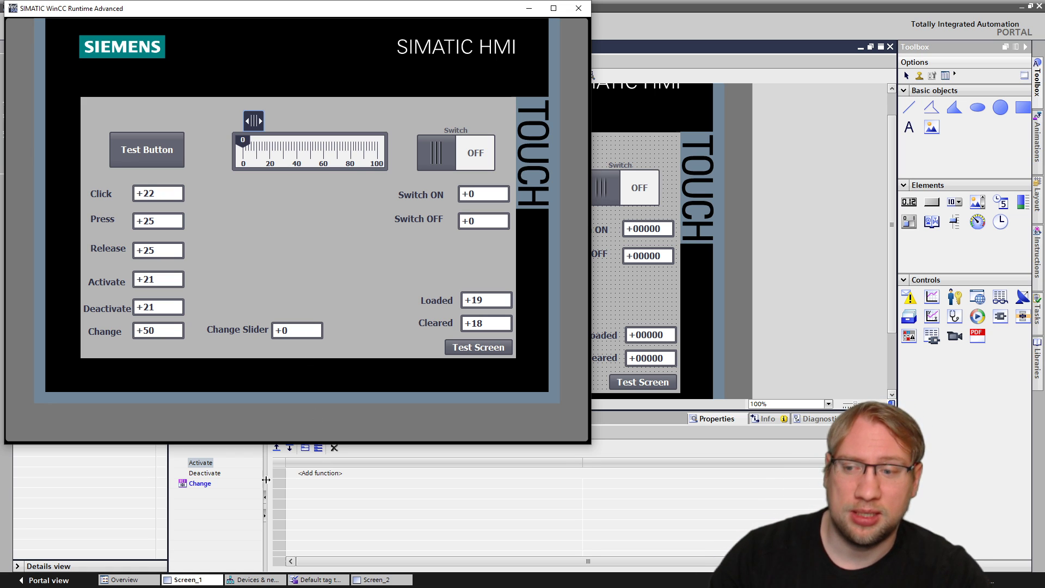
key(alt+F4)
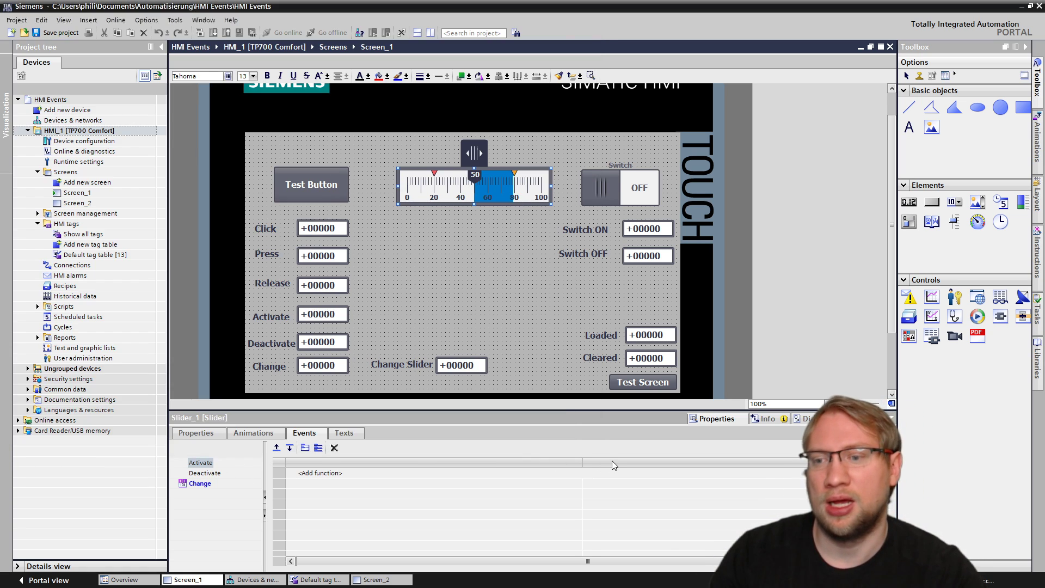
key(alt+Tab)
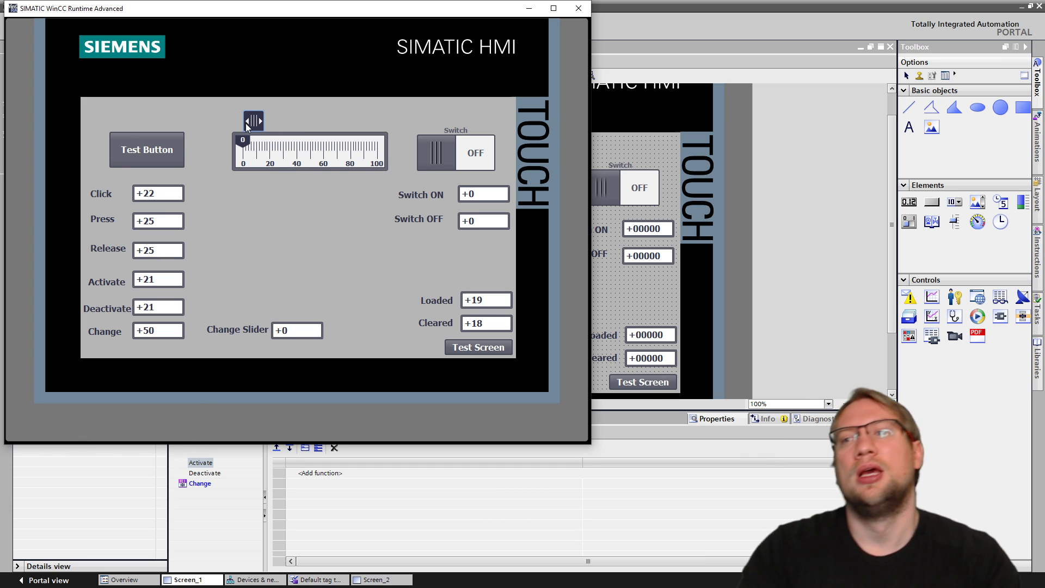
Drag the slider to about 21, 12, 99 and finally 27, driving Change Slider to +7073
drag(258, 122, 380, 139)
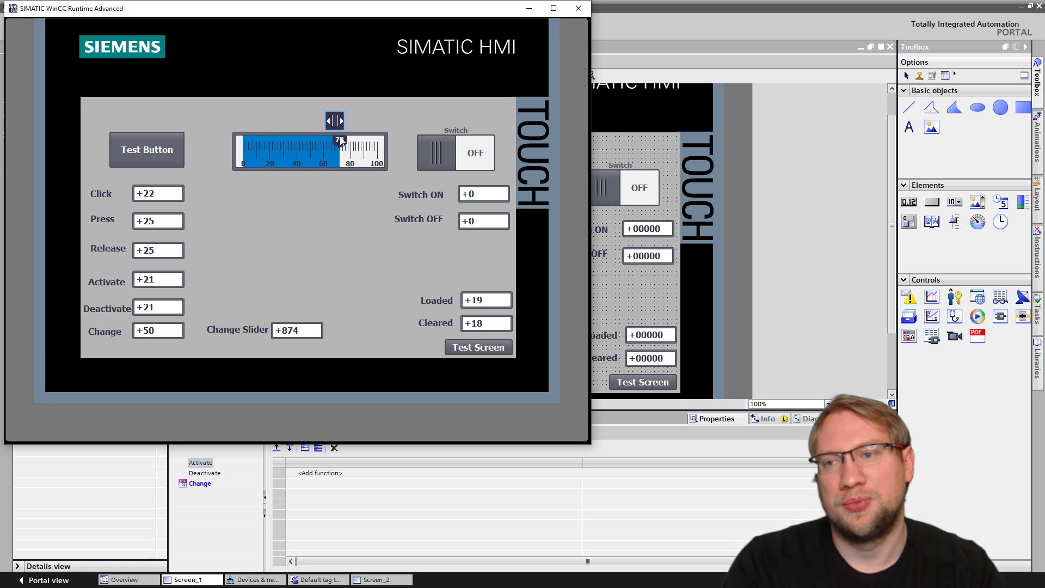
drag(308, 139, 261, 140)
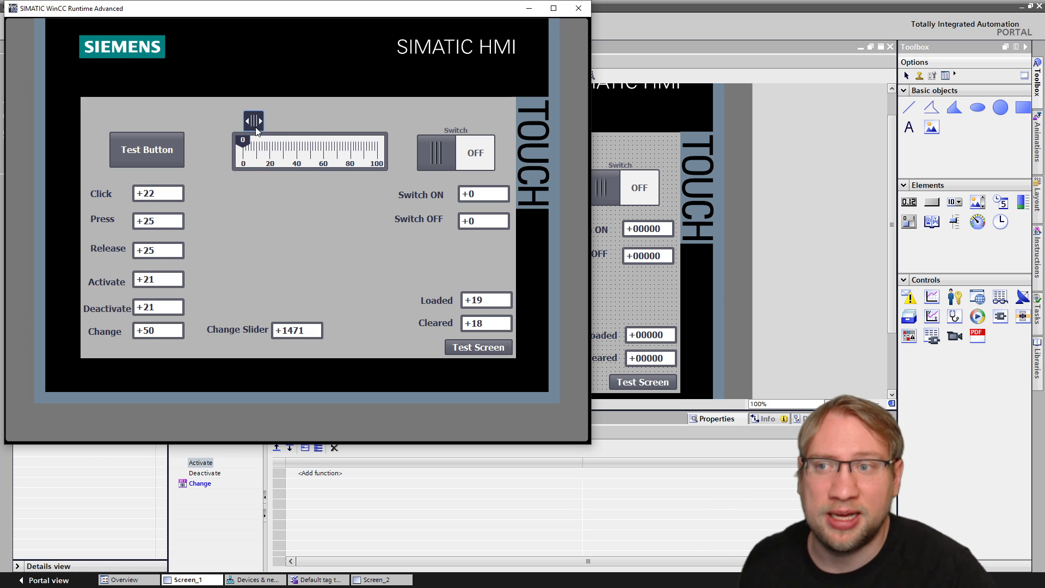
drag(254, 120, 155, 122)
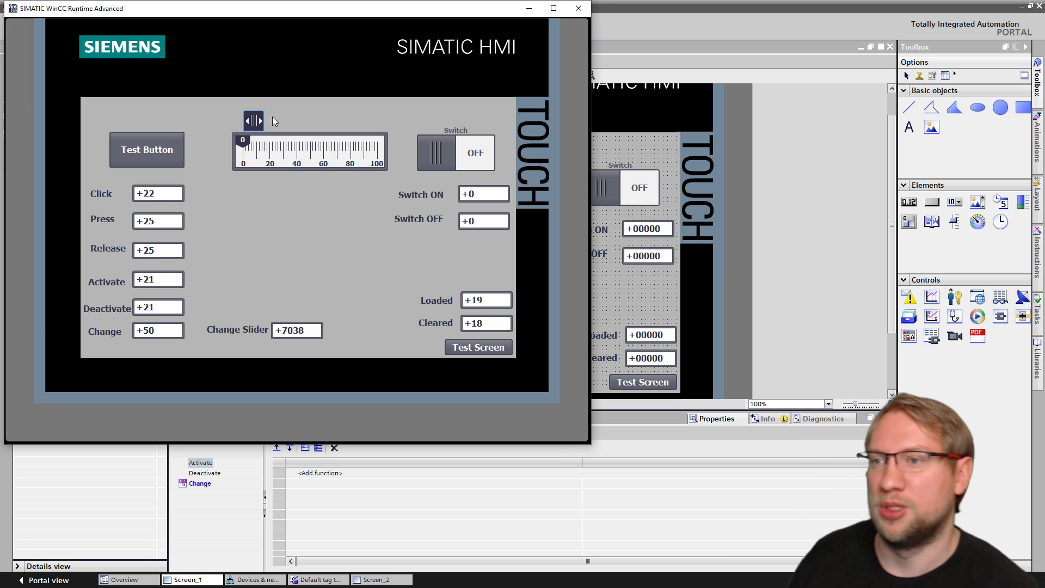
drag(254, 121, 284, 121)
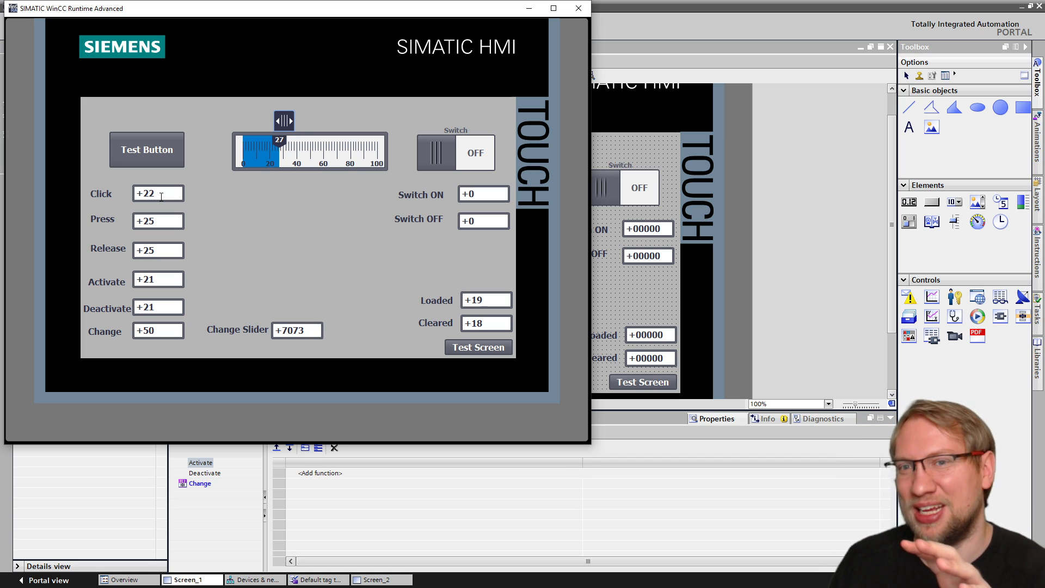
Open the second screen and go back to Start Screen, giving Loaded +20, Cleared +19, Activate +22
click(478, 344)
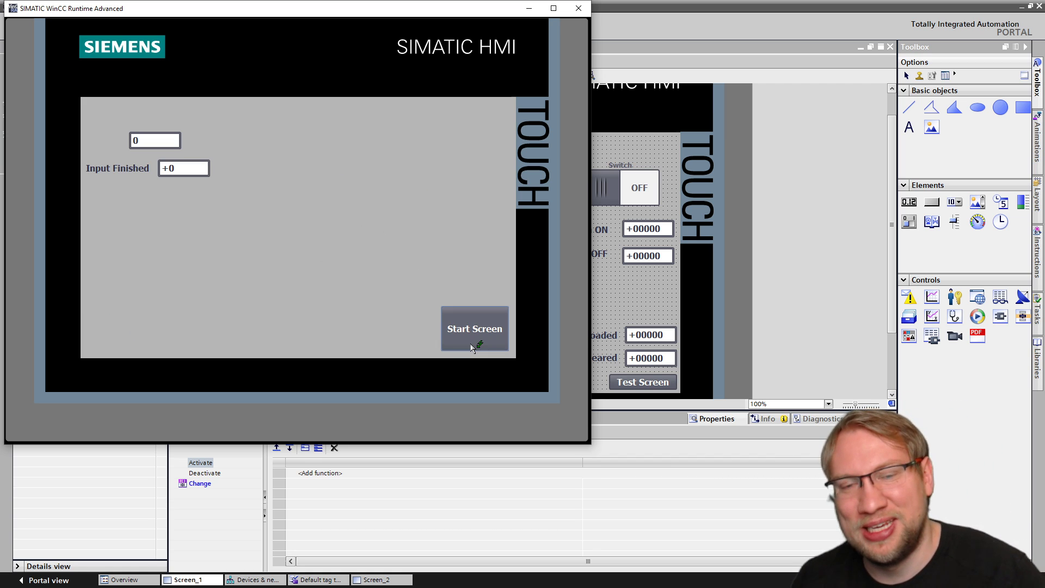
click(478, 342)
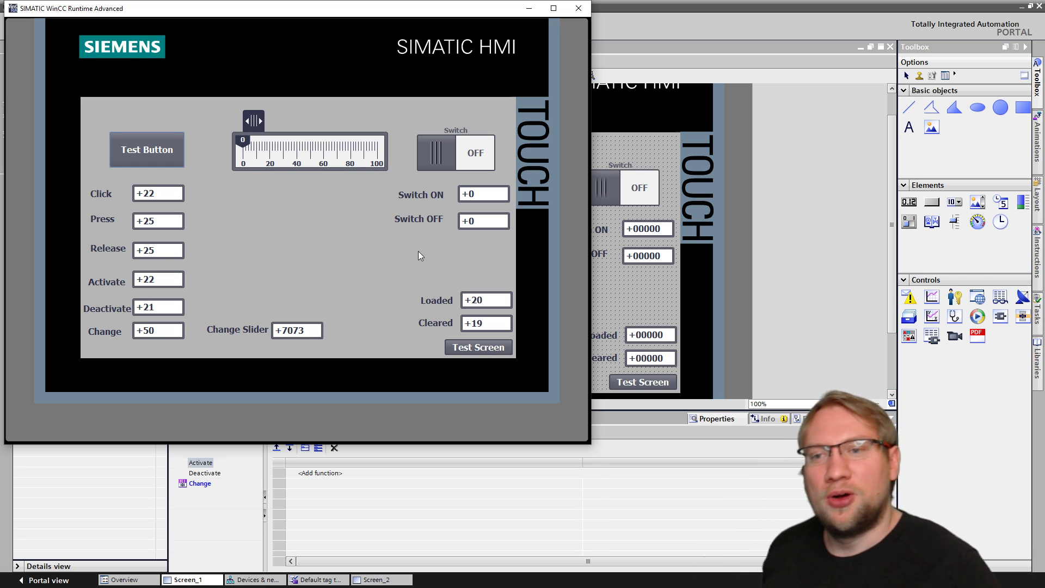
Select Switch_1 in the editor and review its Change, Switch ON and Switch OFF events
click(627, 187)
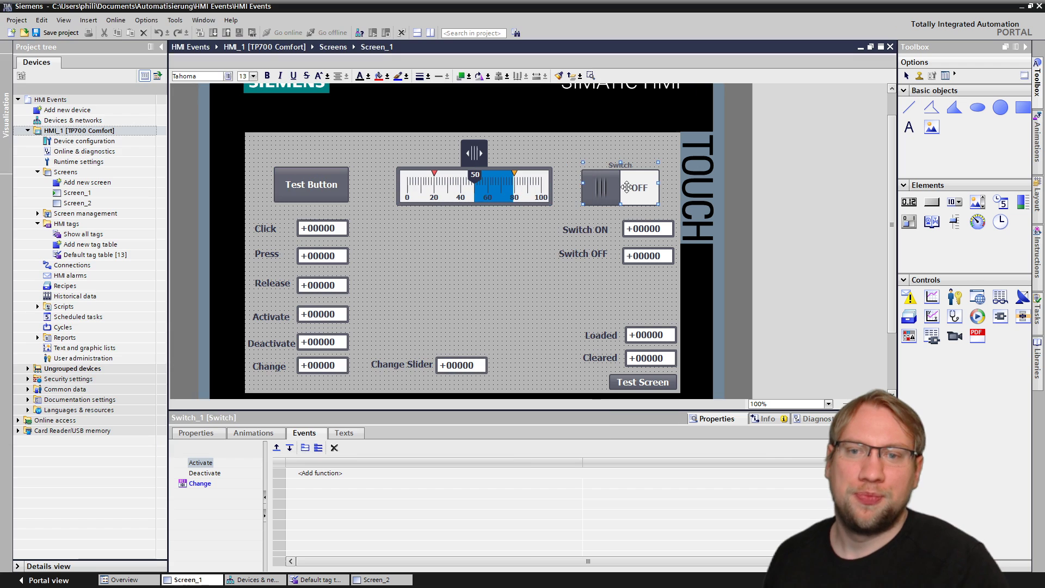
click(202, 462)
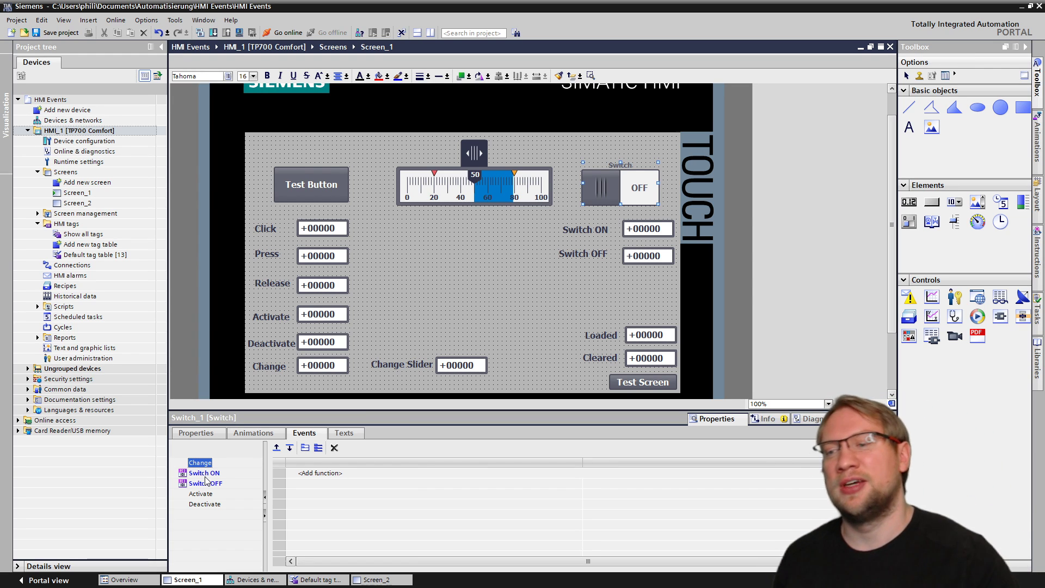
click(204, 473)
click(205, 483)
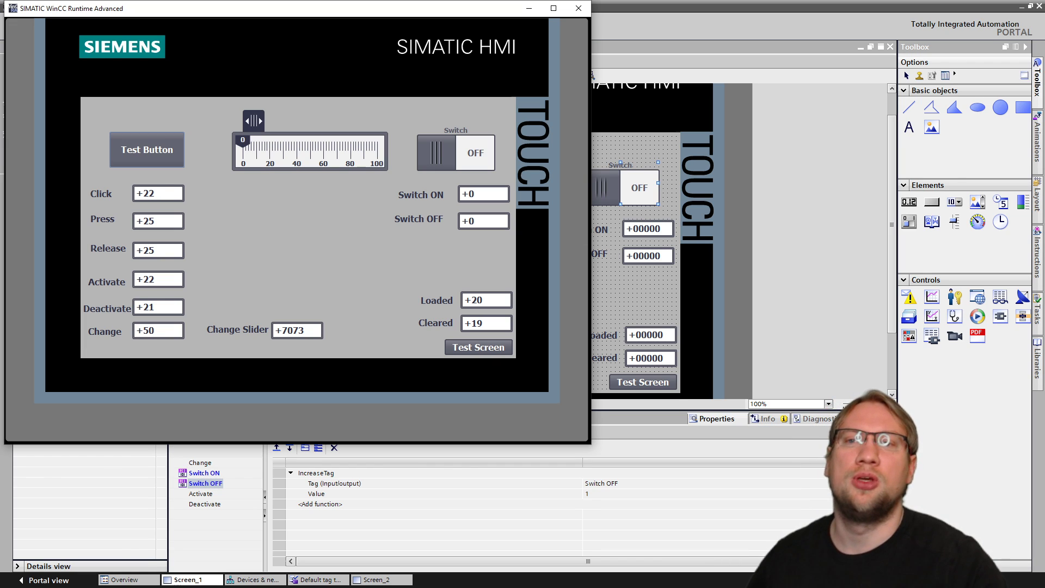
Toggle the runtime switch on and off three times each so Switch ON and Switch OFF read +3
click(481, 152)
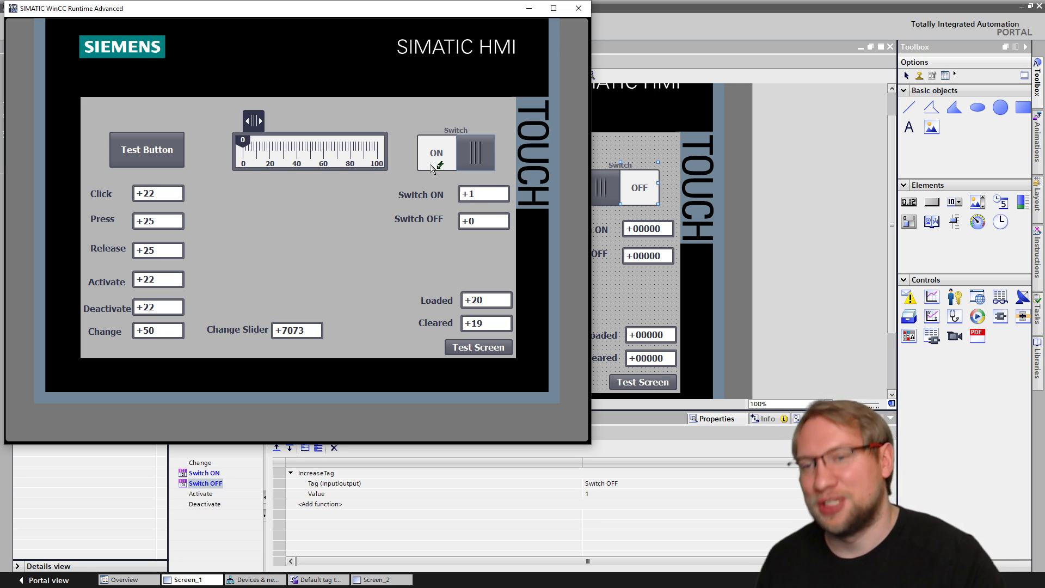
click(461, 158)
click(448, 153)
click(460, 158)
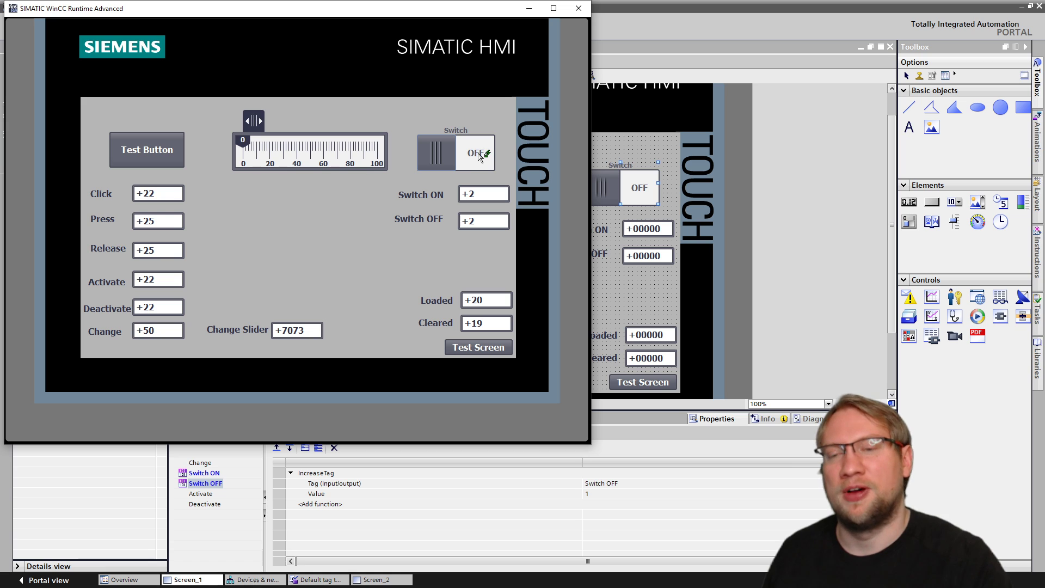
click(479, 156)
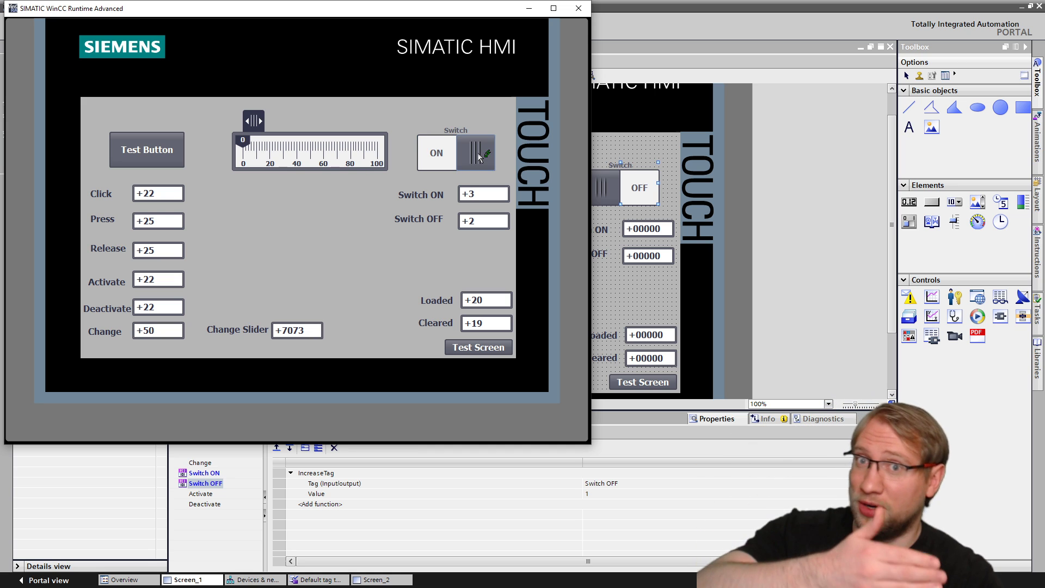
click(479, 157)
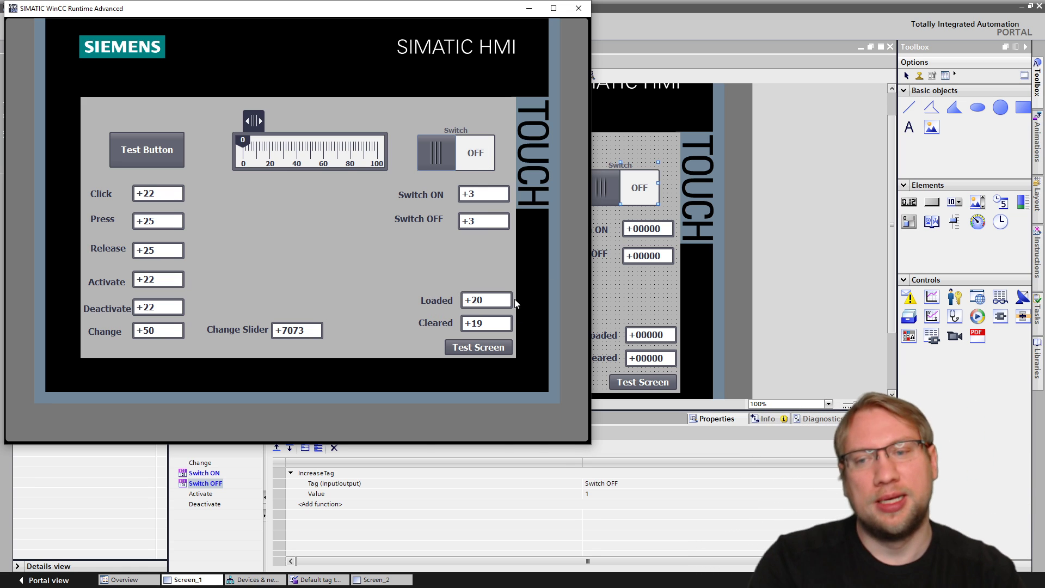
click(644, 304)
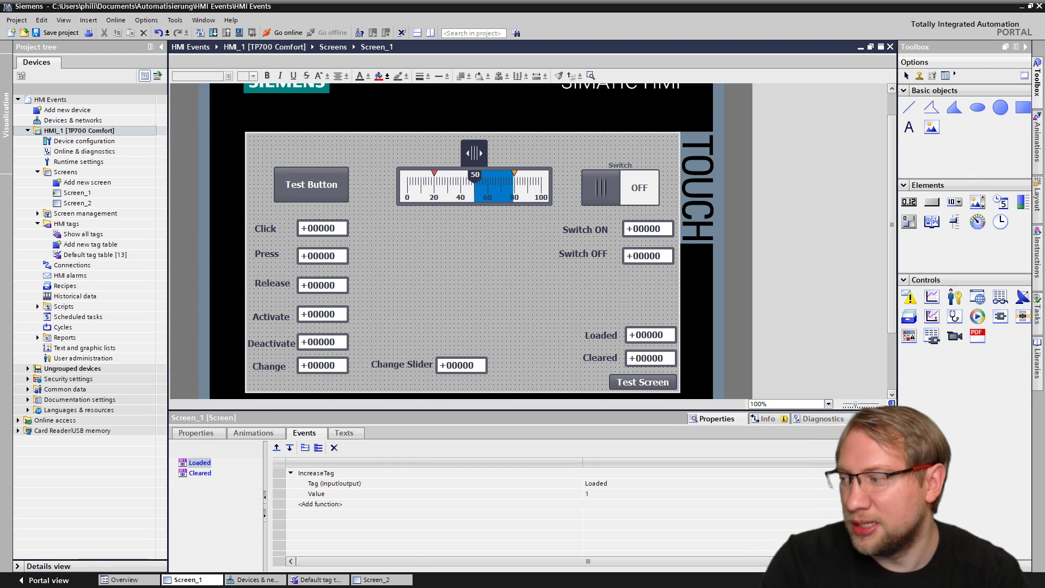
Show the second screen in runtime, then open Screen_2 and view its input field's Input finished event
key(alt+Tab)
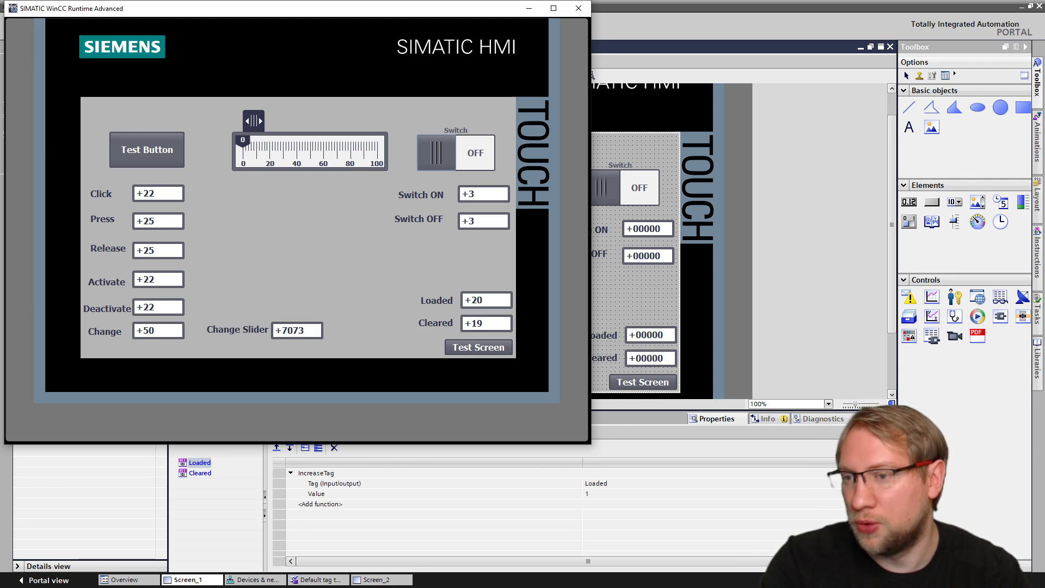
click(481, 348)
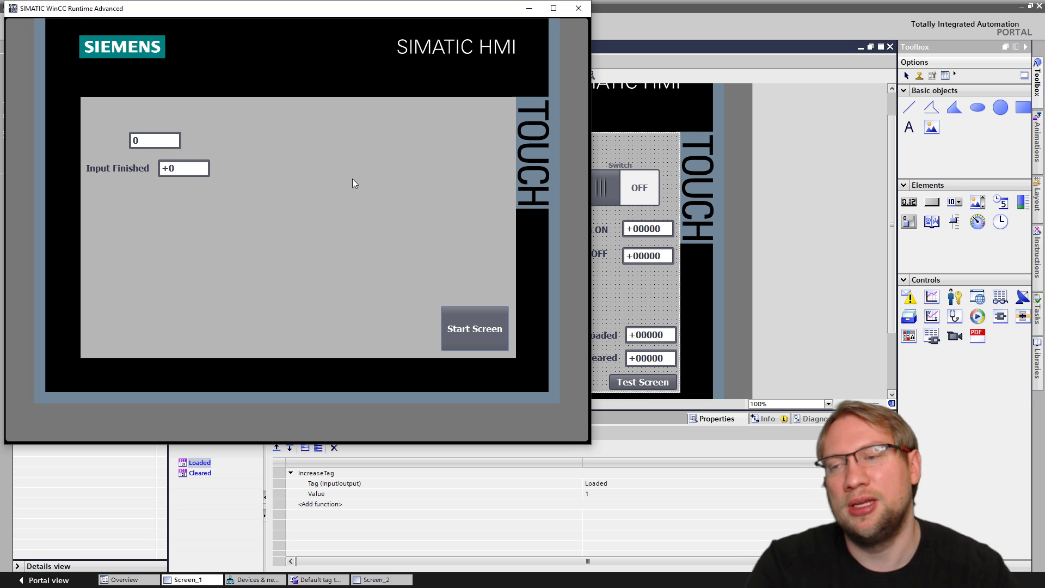
click(612, 276)
double_click(77, 203)
click(323, 213)
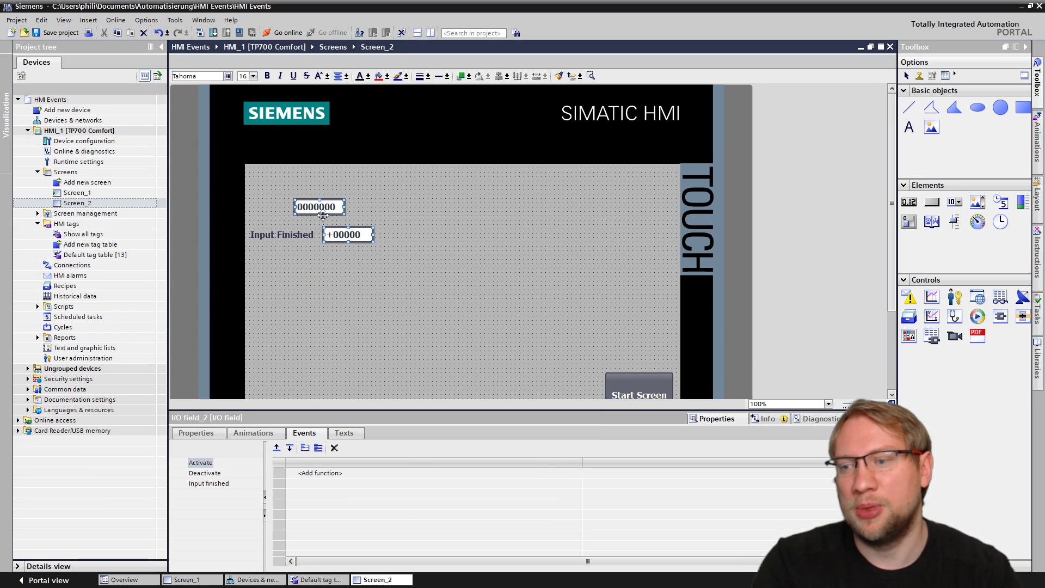
click(202, 484)
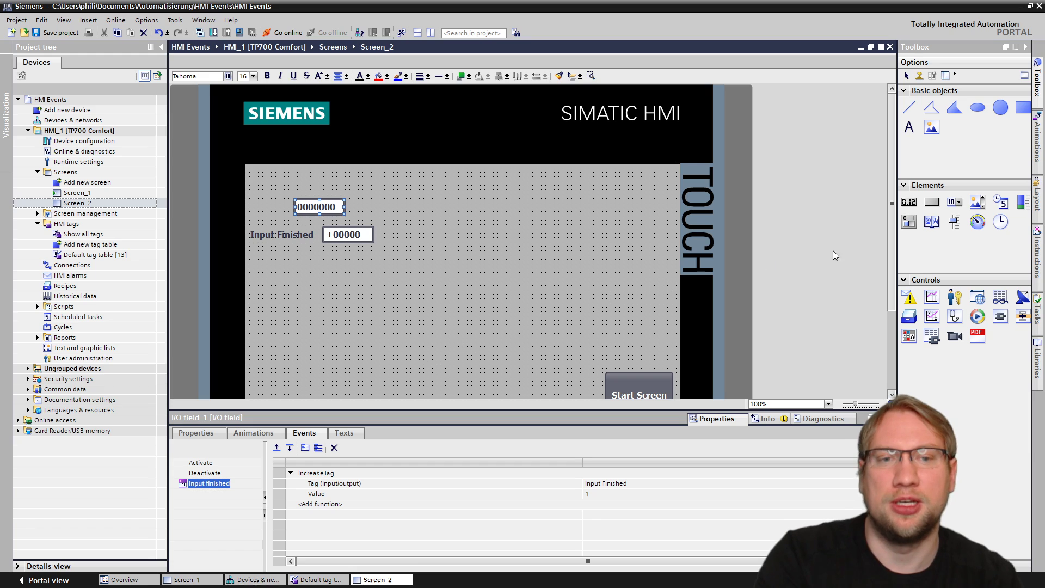
Draw an extra I/O field beside the Input Finished field, then delete it
click(906, 204)
drag(435, 210, 486, 256)
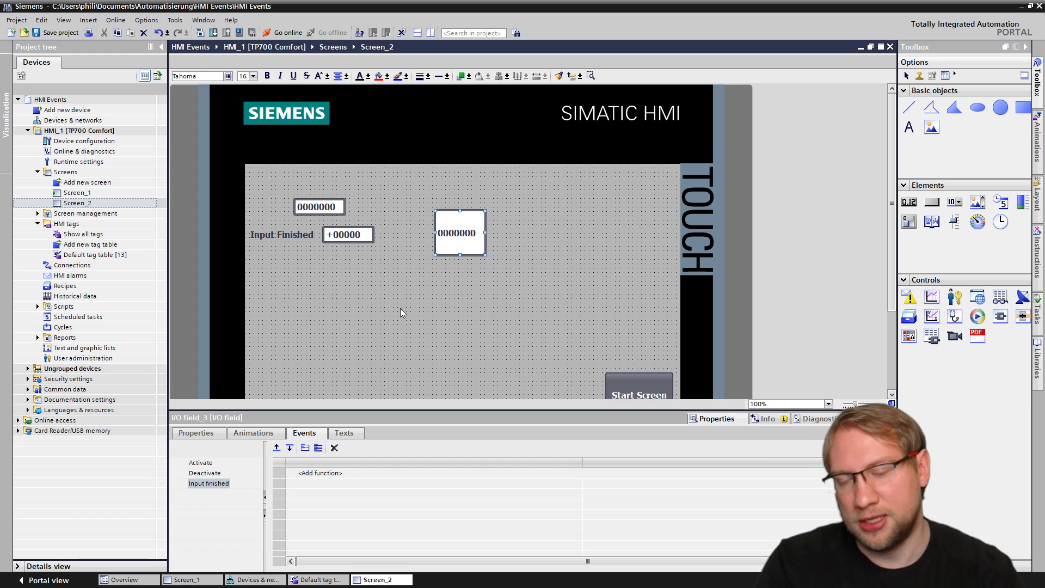
key(Delete)
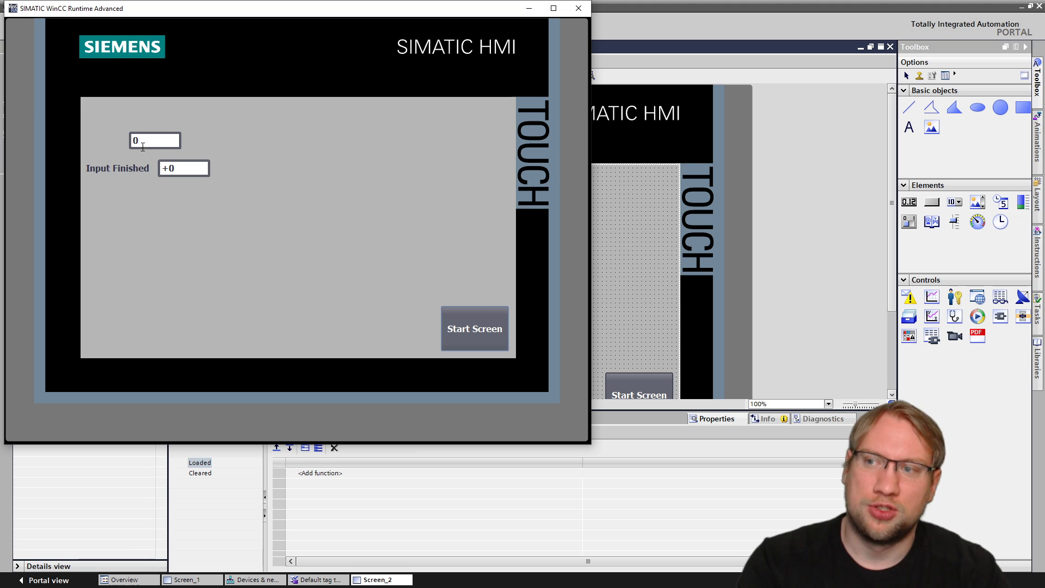
Enter 897 in the runtime input field so Input Finished reaches +2, then return to Start Screen
click(177, 146)
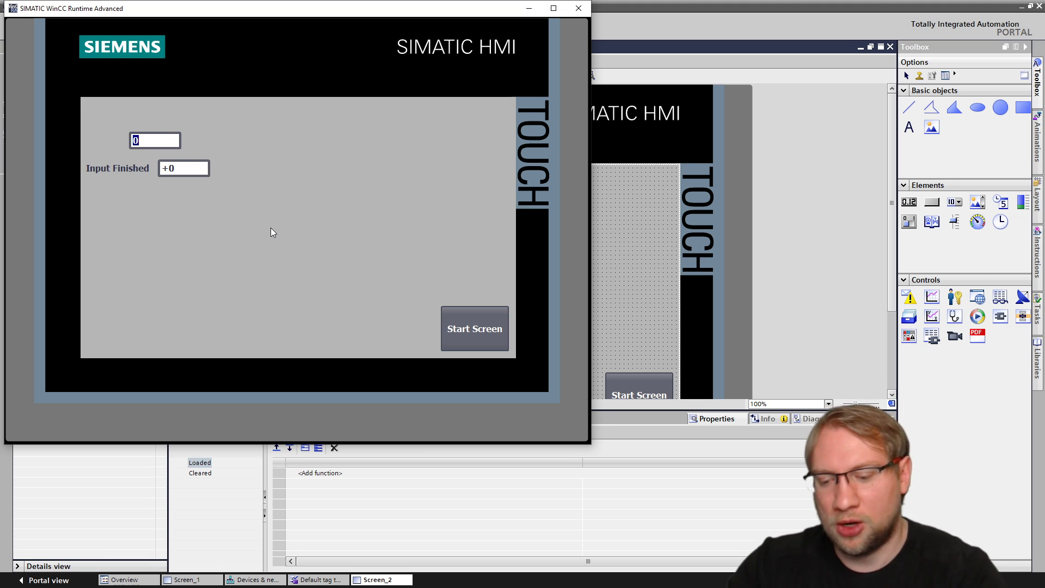
text(89)
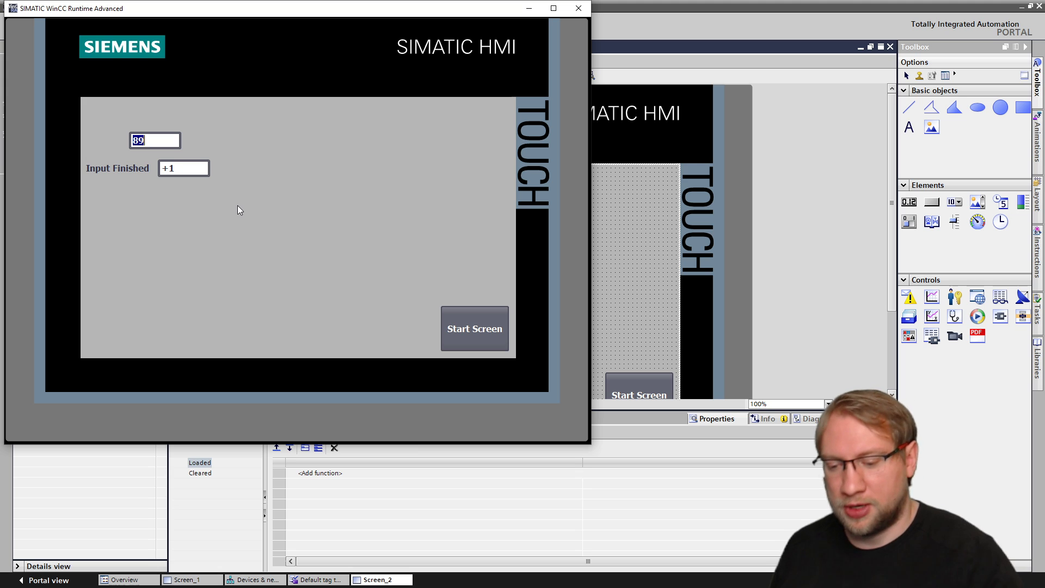
text(897)
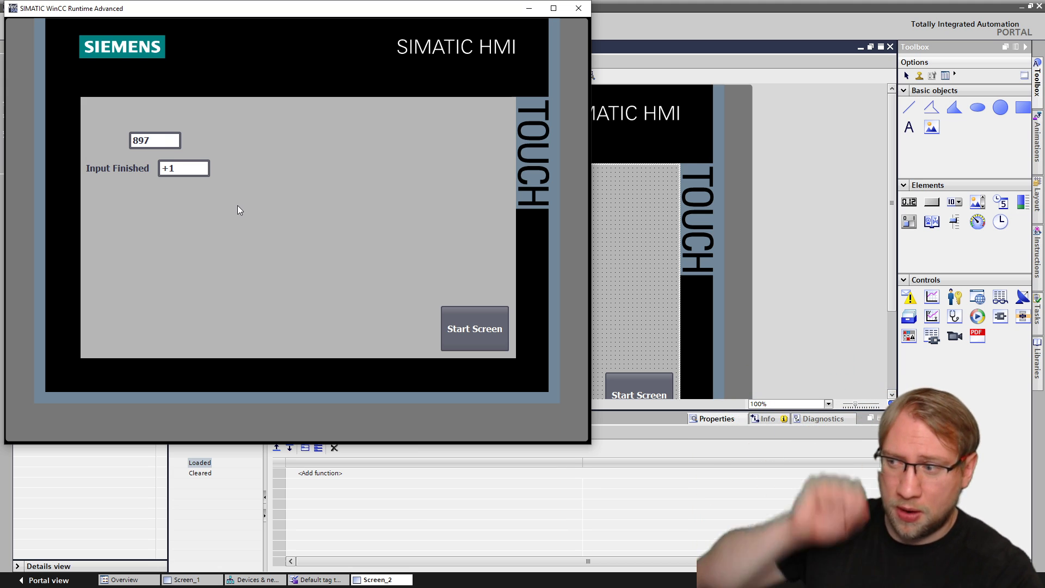
key(Return)
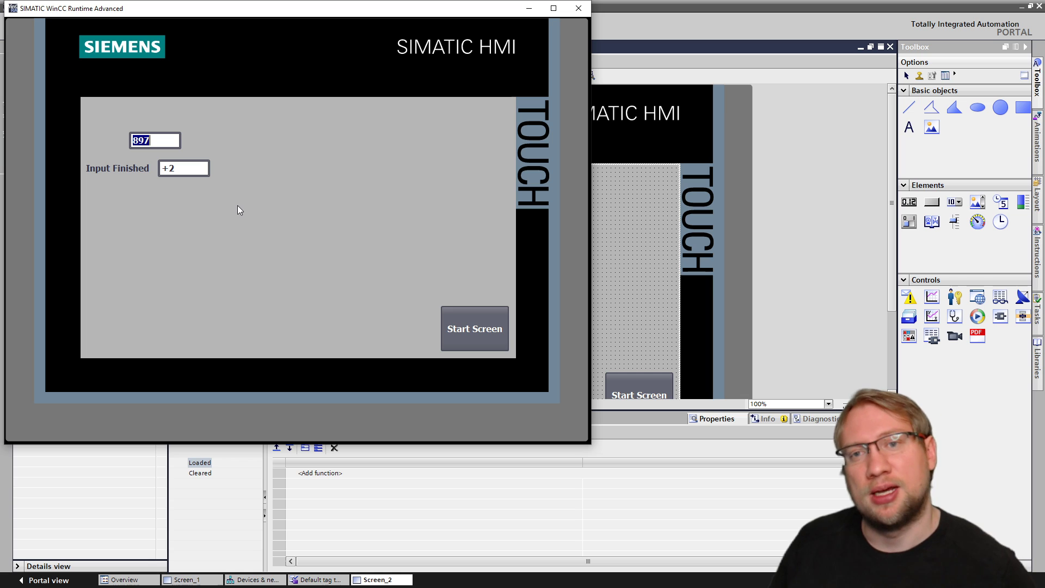
click(497, 341)
click(643, 298)
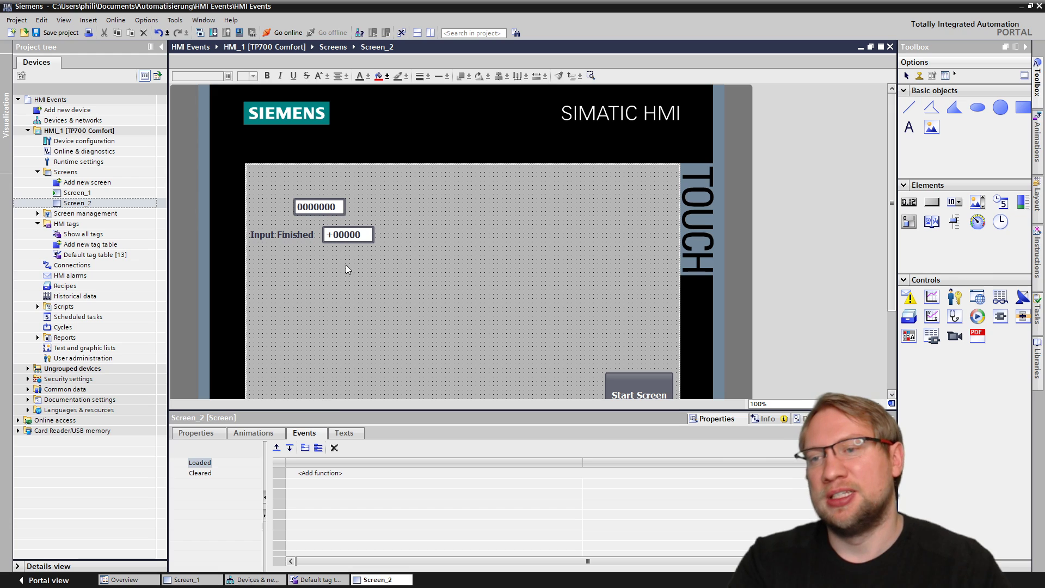
Open Screen_1, compare its counters with the Excel event list, then open the Information System with F1
double_click(77, 192)
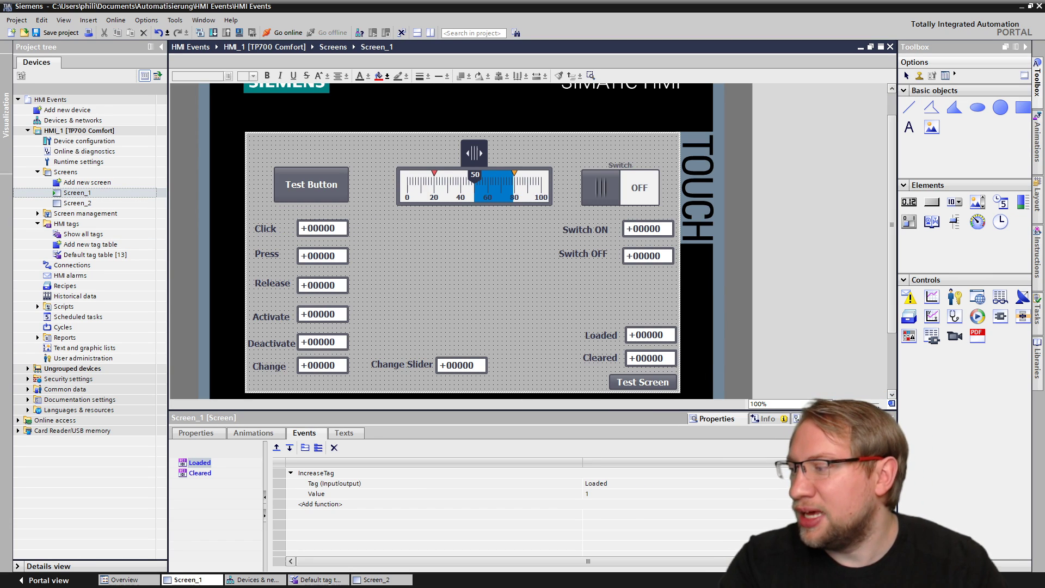
key(alt+Tab)
scroll(387, 361, up, 10)
scroll(387, 360, up, 11)
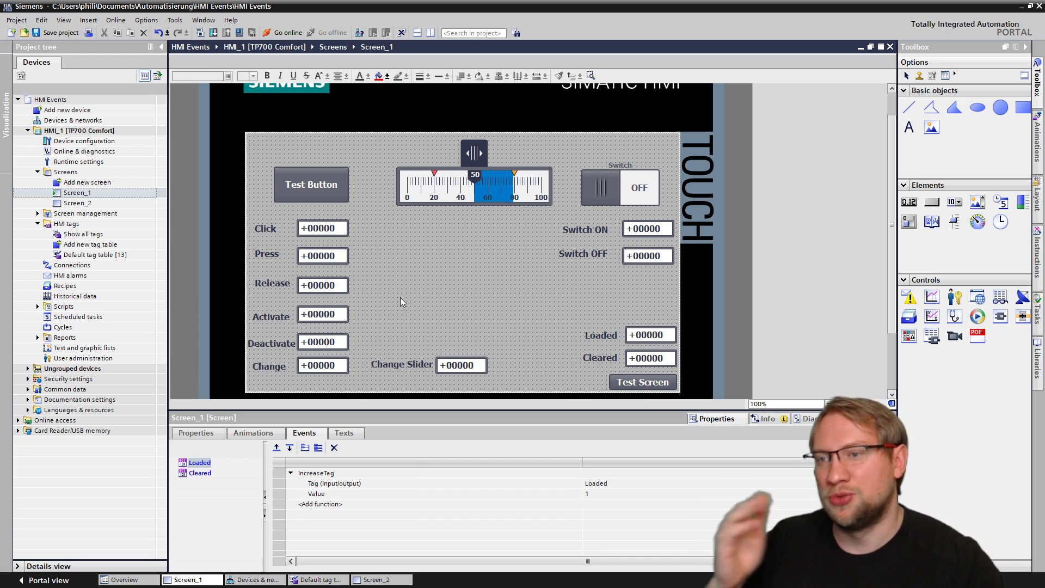
key(F1)
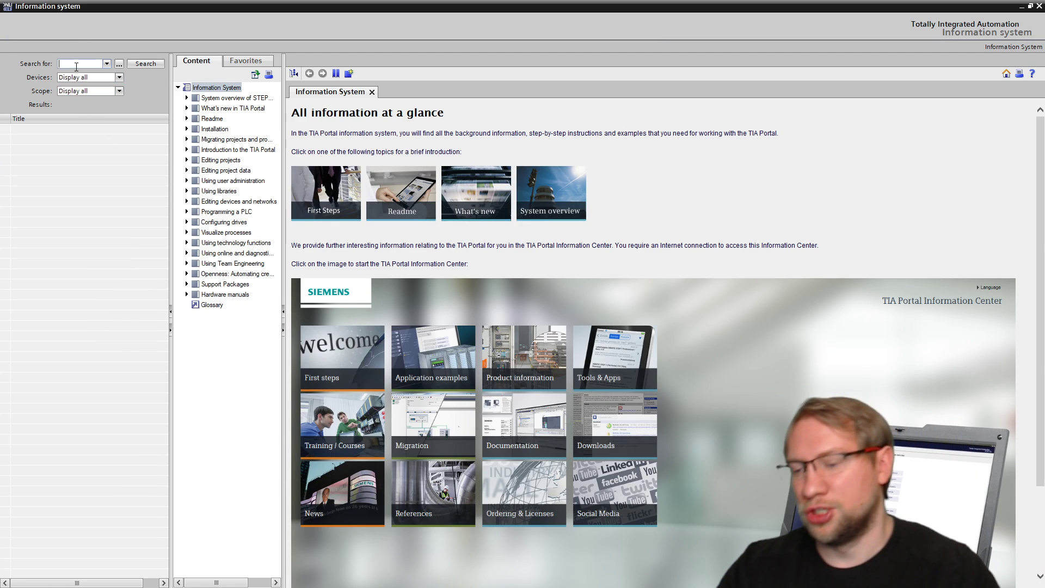
Search the Information System for 'events' and open the Events topic page
key(Return)
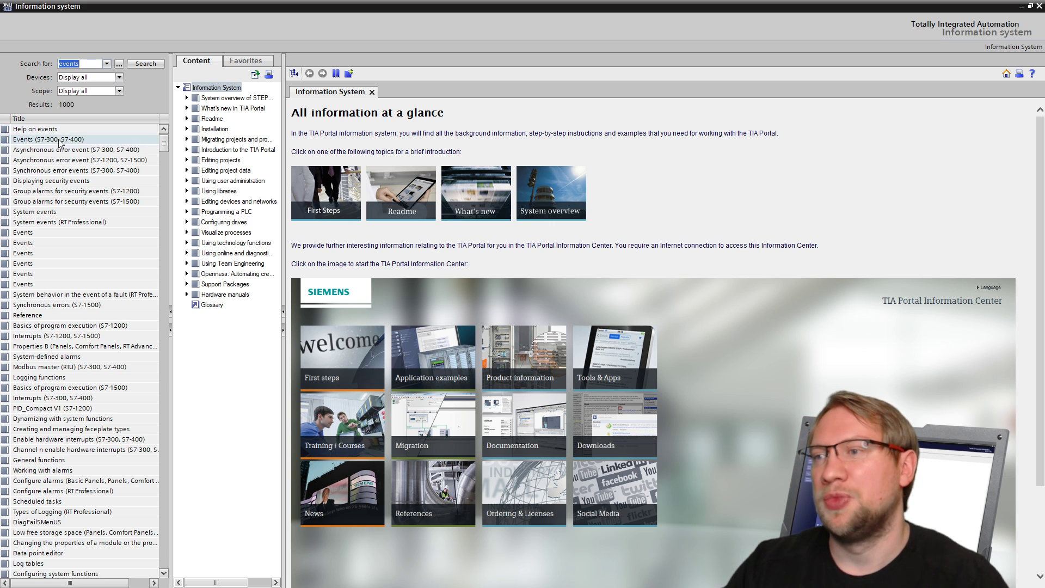
click(25, 232)
click(27, 253)
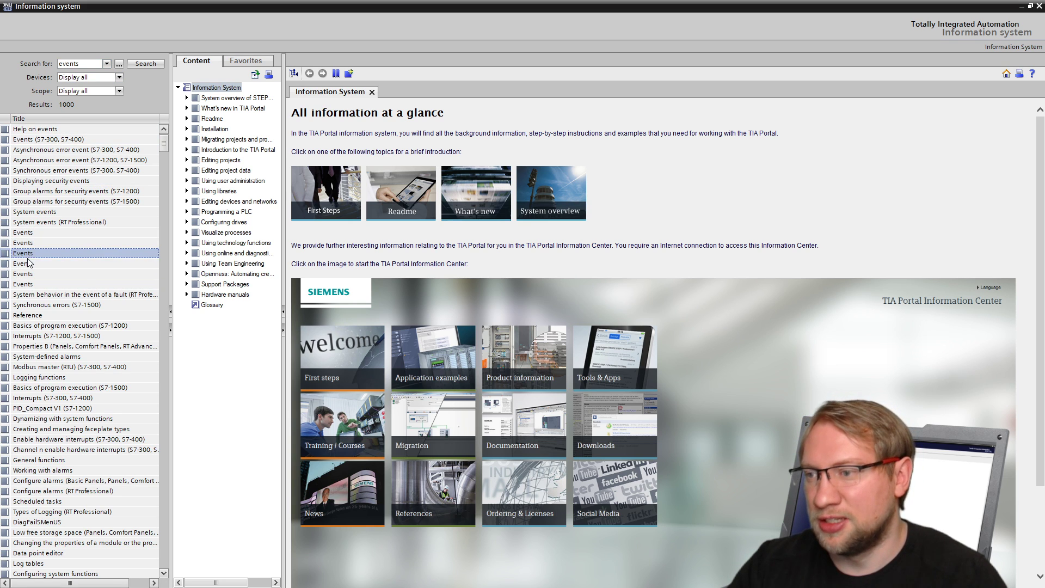
click(31, 244)
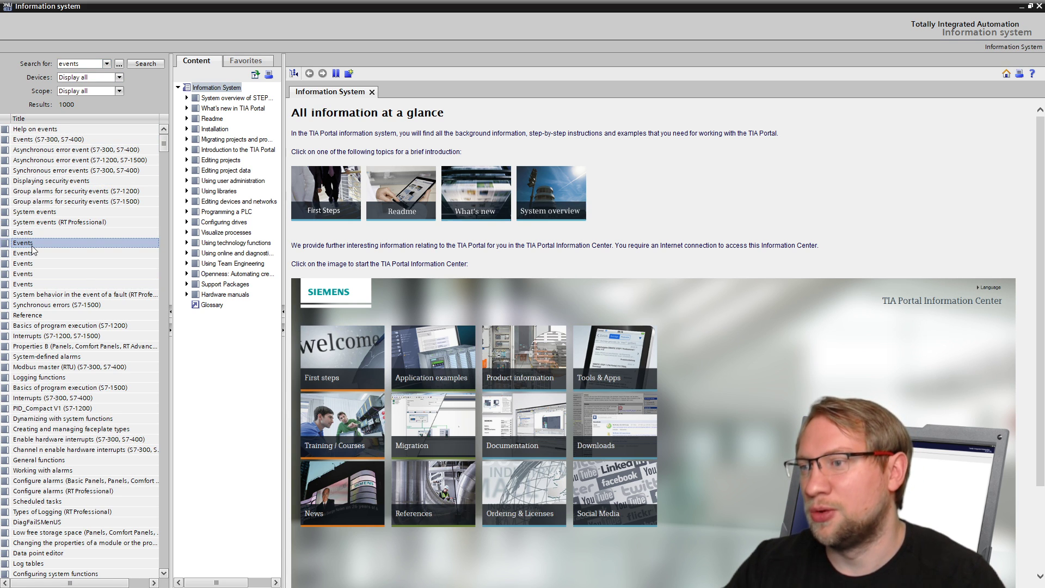
double_click(22, 247)
scroll(590, 187, down, 15)
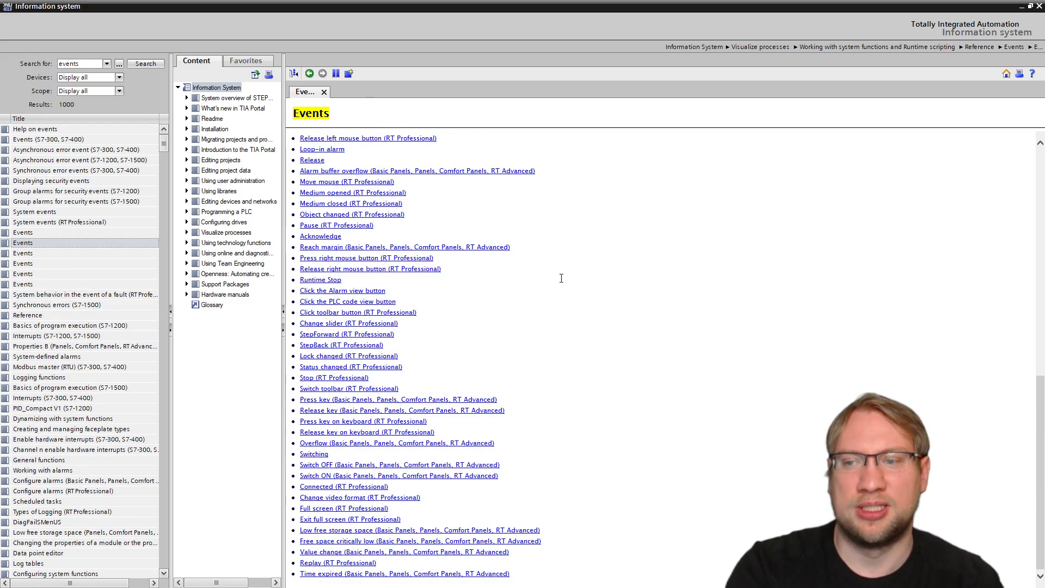
scroll(561, 278, up, 15)
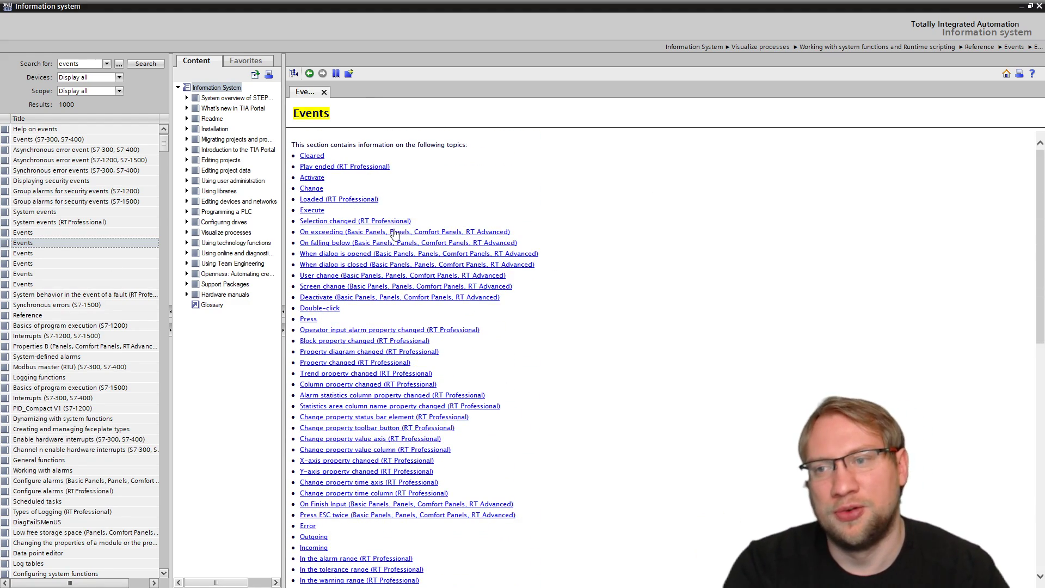
Read the Selection changed and Double-click event topics, then close the help window
click(335, 223)
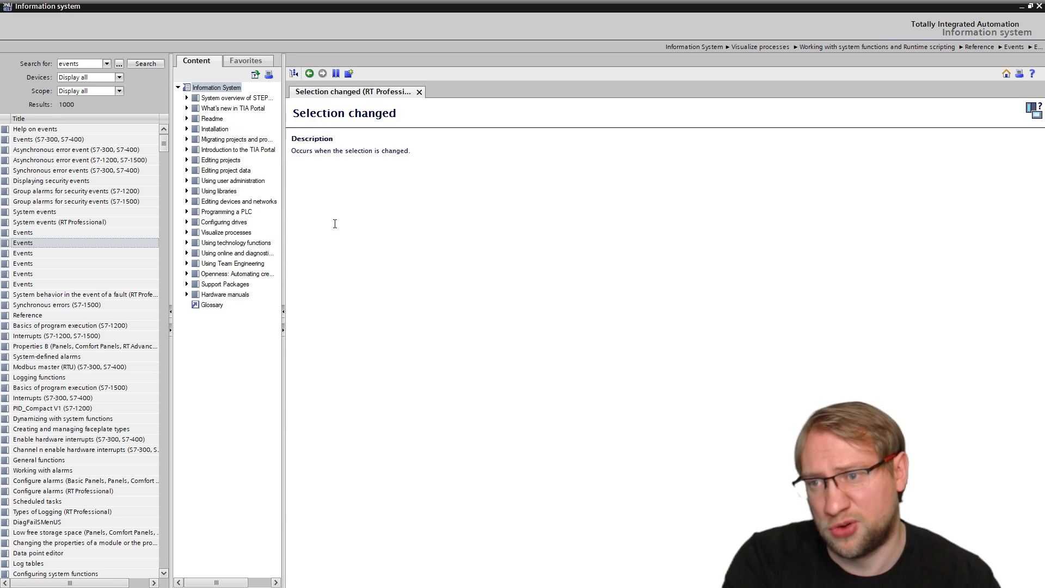
click(310, 74)
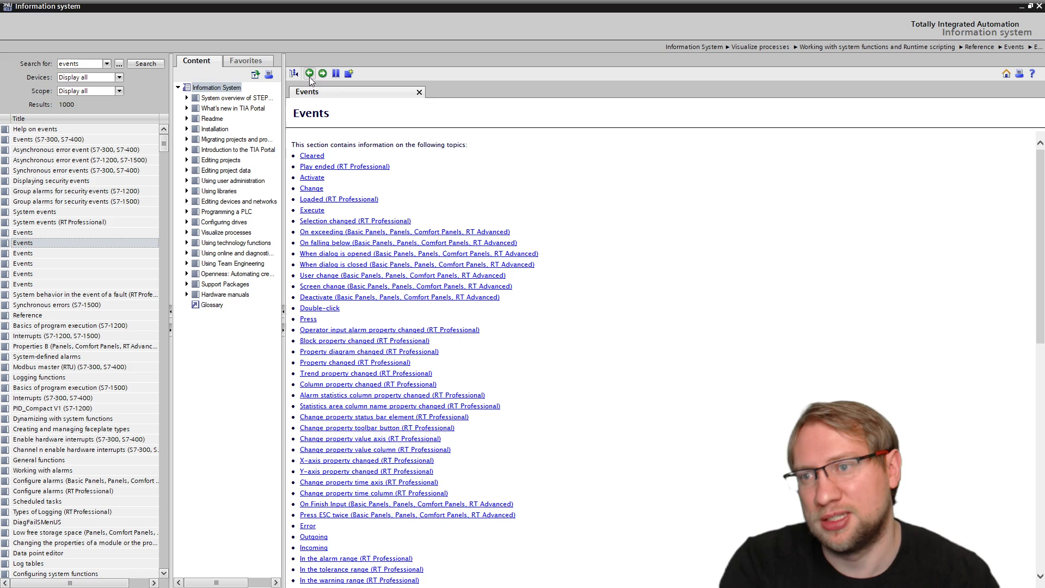
click(321, 308)
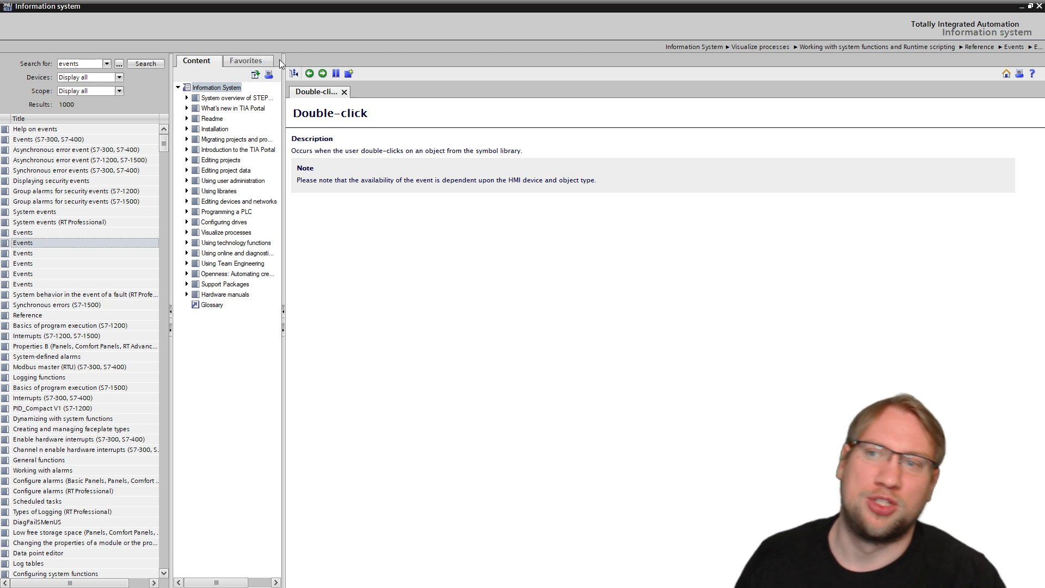
click(309, 74)
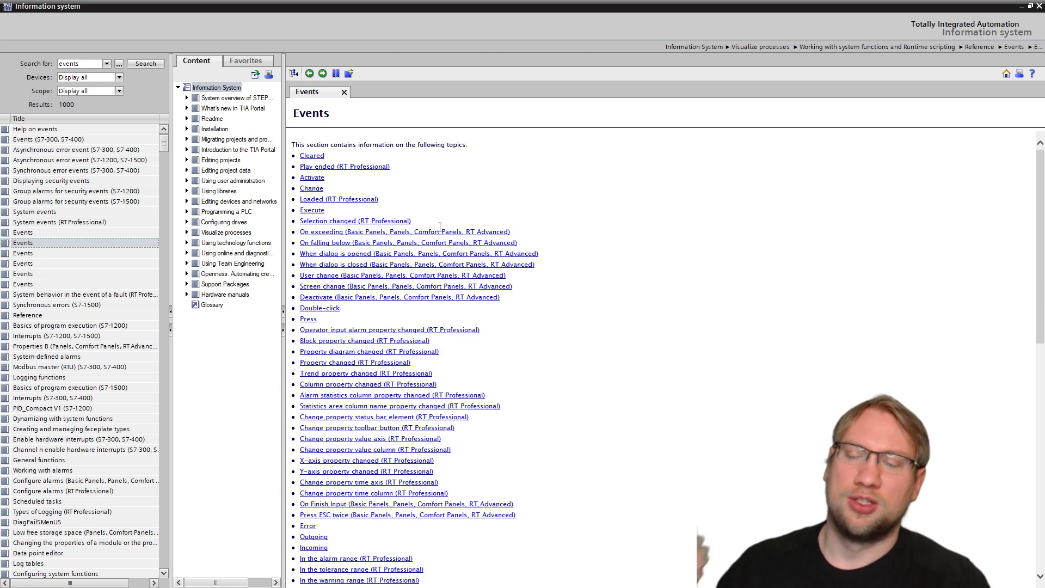
click(1040, 6)
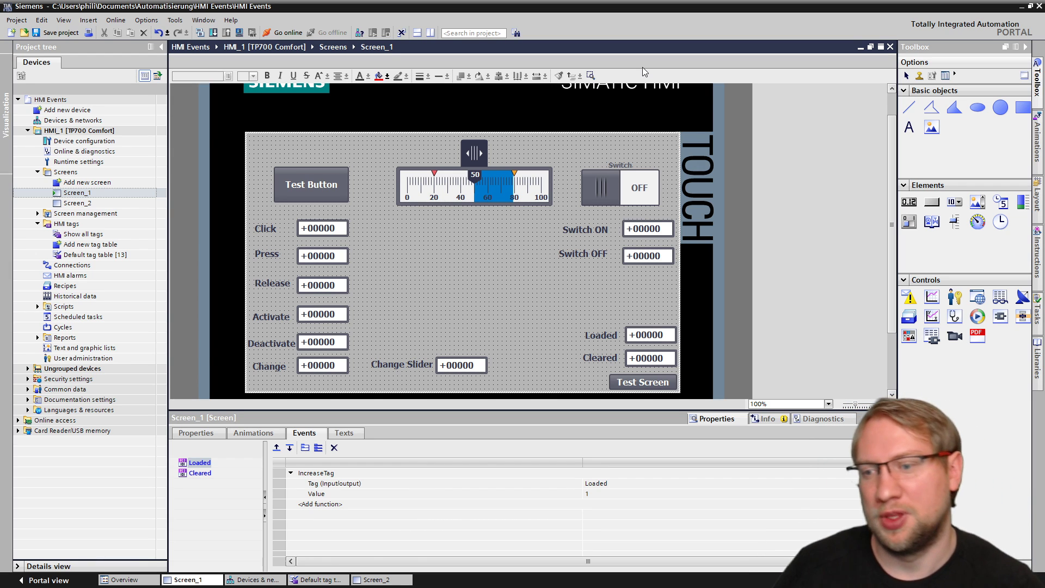
click(409, 475)
click(815, 477)
click(487, 275)
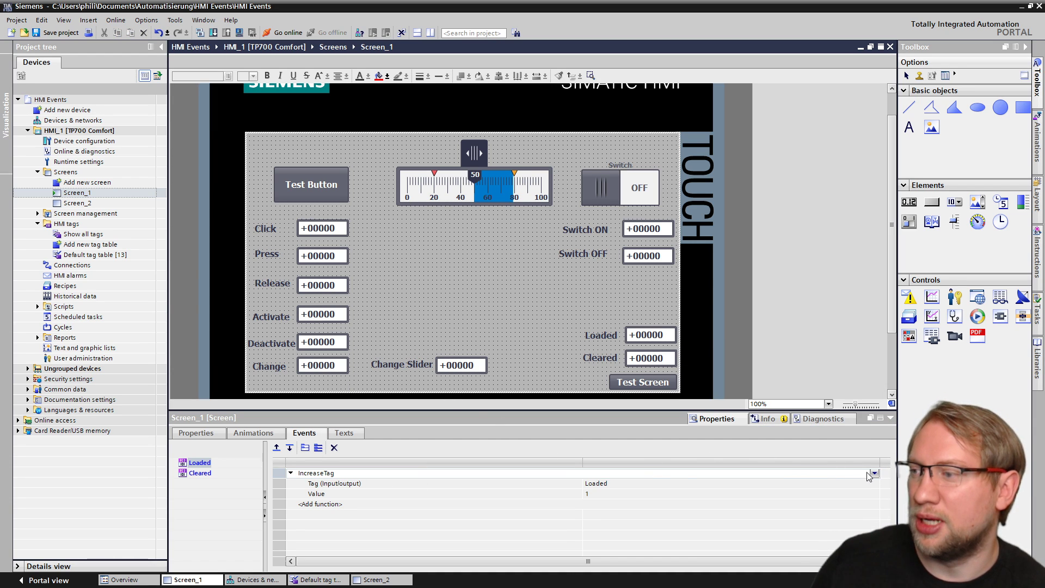
click(346, 504)
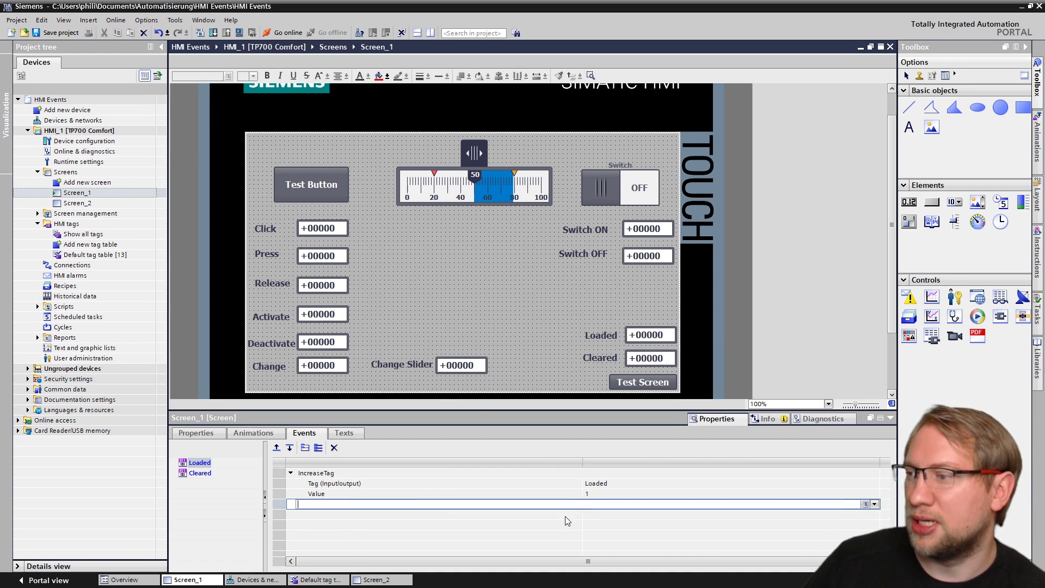
click(875, 504)
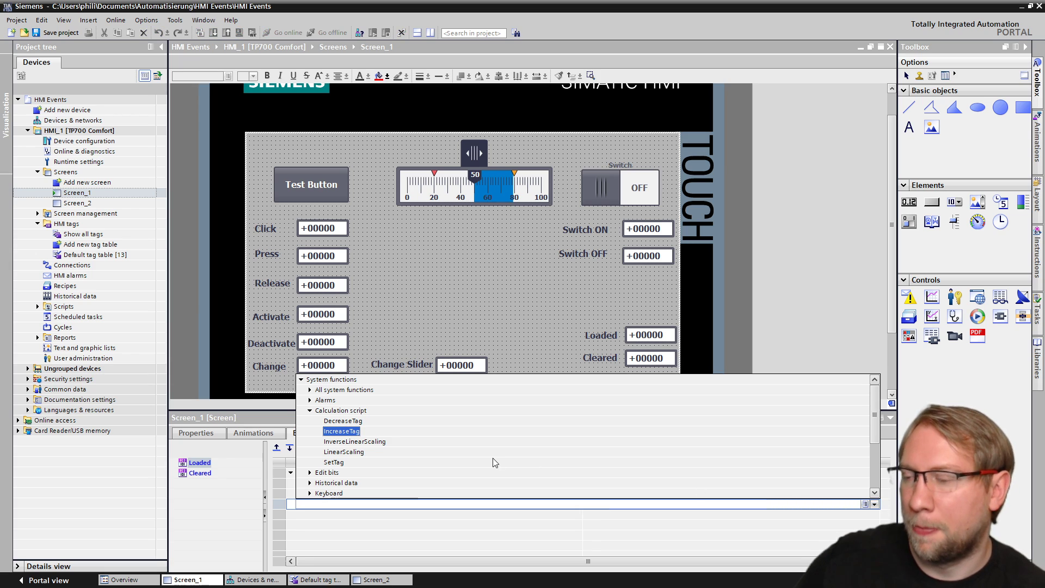
click(310, 411)
click(310, 400)
scroll(324, 452, down, 2)
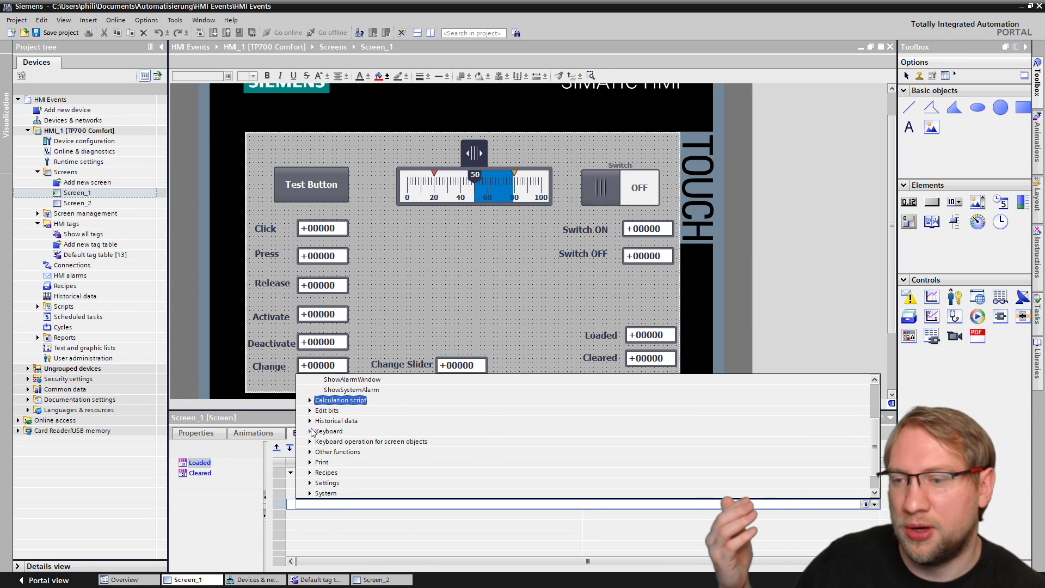
click(309, 431)
scroll(348, 460, down, 1)
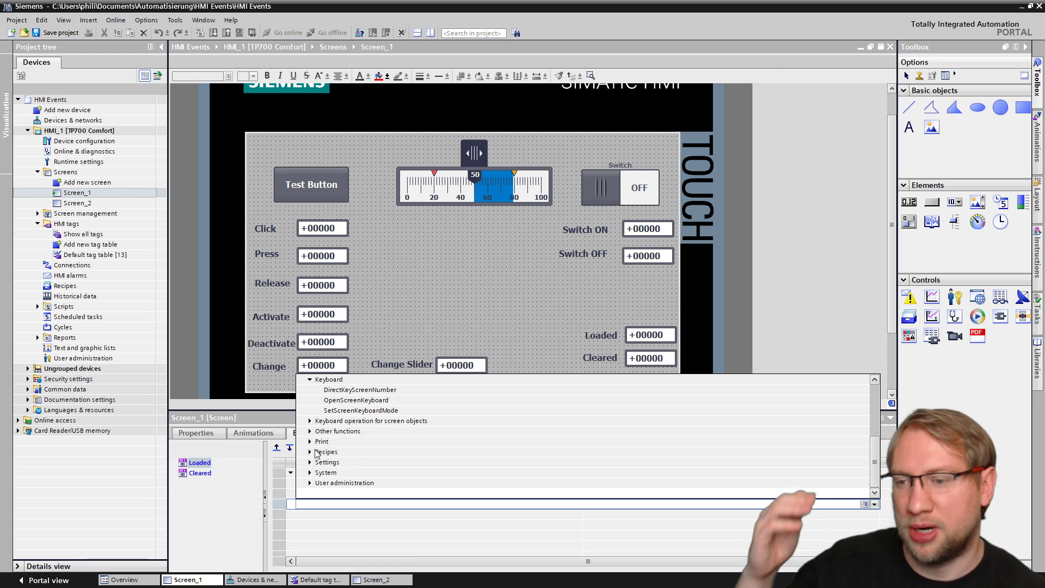
click(310, 483)
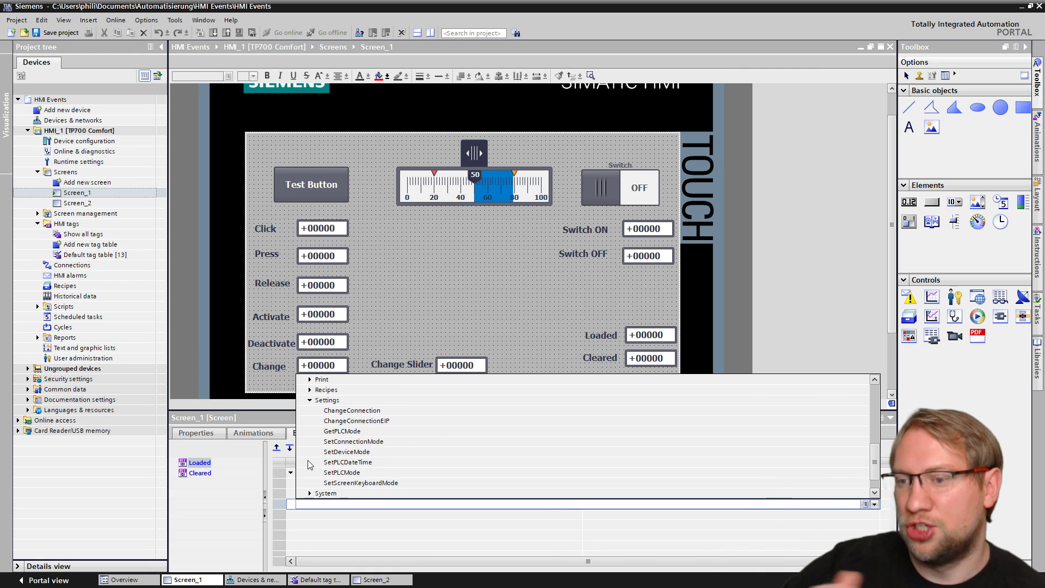
click(486, 297)
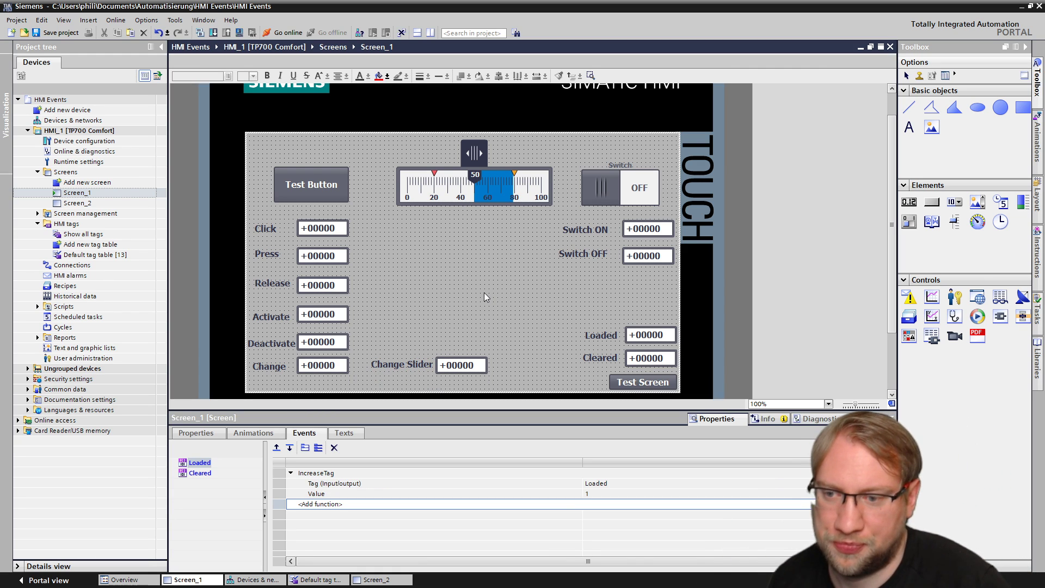